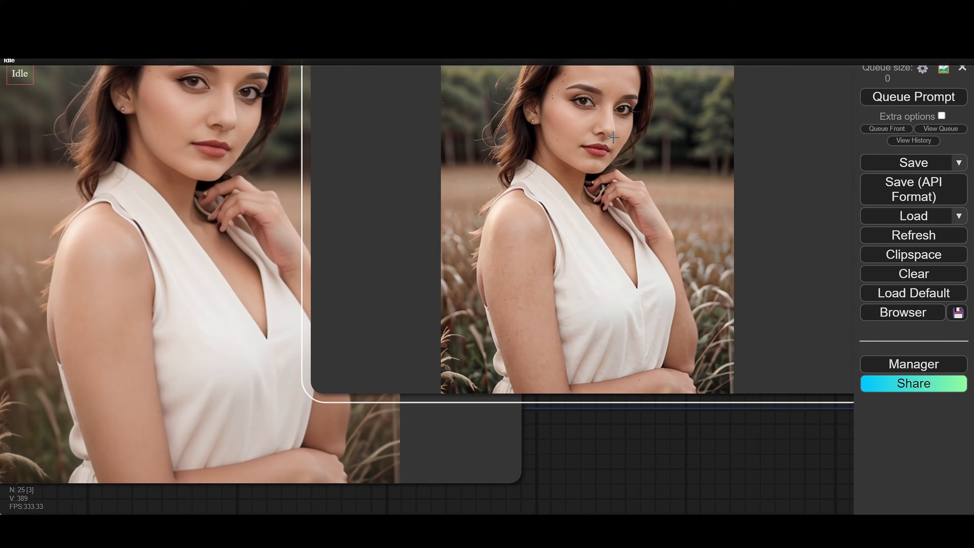
{"action": "scroll", "coordinate": [614, 137], "scroll_direction": "down", "scroll_amount": 1}
{"action": "scroll", "coordinate": [612, 132], "scroll_direction": "up", "scroll_amount": 5}
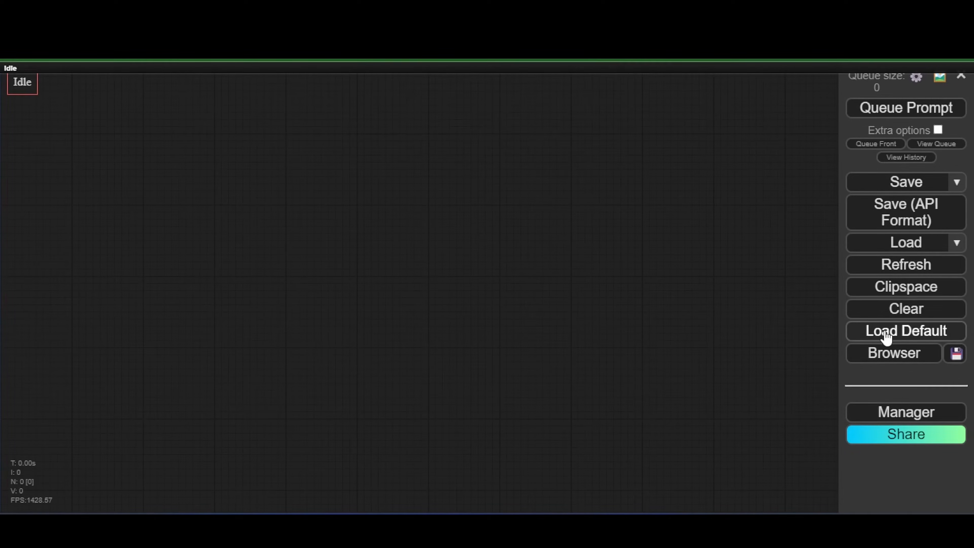
- Load the default text-to-image workflow onto the empty canvas
{"action": "left_click", "coordinate": [888, 330]}
{"action": "left_click", "coordinate": [558, 136]}
{"action": "scroll", "coordinate": [93, 196], "scroll_direction": "down", "scroll_amount": 3}
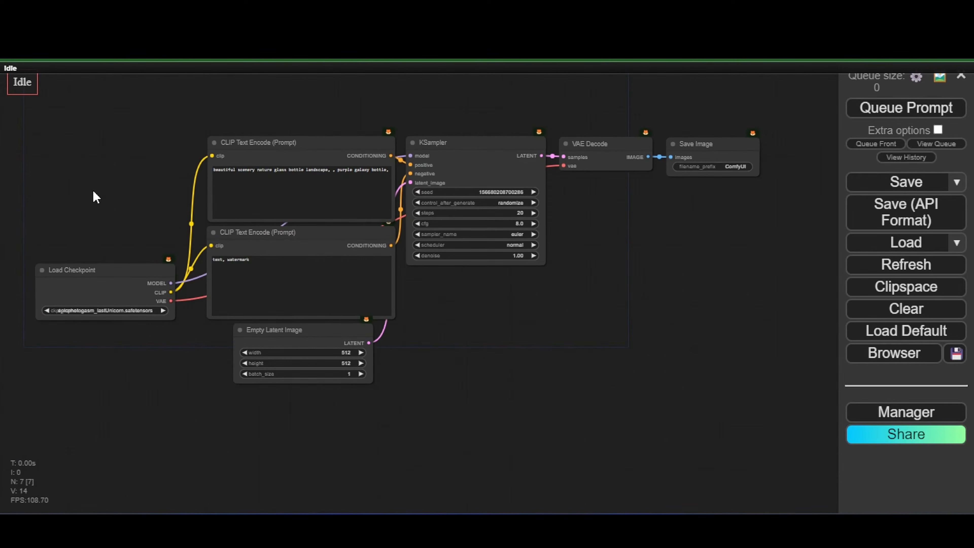
- Choose epicphotogasm_lastUnicorn.safetensors as the model in the Load Checkpoint node
{"action": "scroll", "coordinate": [153, 267], "scroll_direction": "up", "scroll_amount": 1}
{"action": "scroll", "coordinate": [153, 268], "scroll_direction": "up", "scroll_amount": 12}
{"action": "left_click_drag", "start_coordinate": [239, 386], "coordinate": [322, 92]}
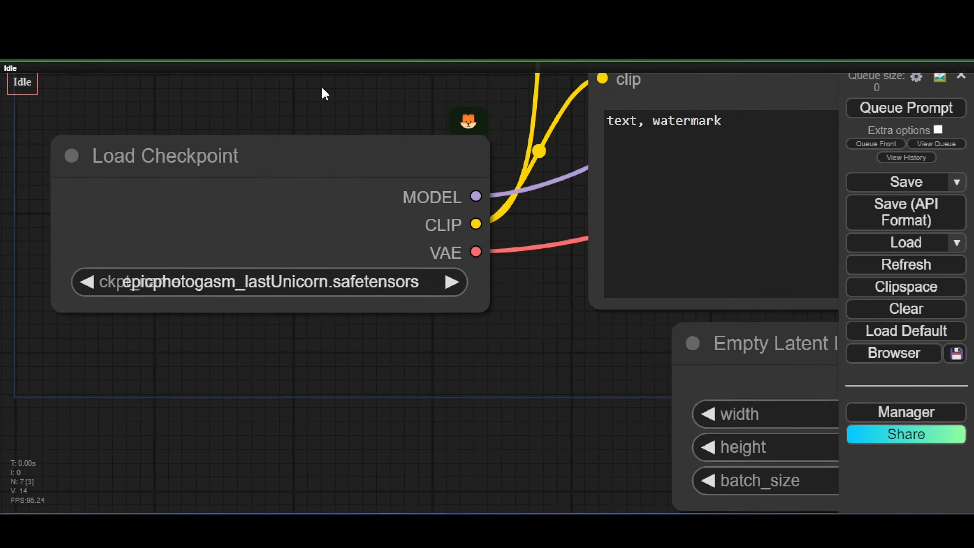
{"action": "scroll", "coordinate": [246, 296], "scroll_direction": "up", "scroll_amount": 2}
{"action": "left_click", "coordinate": [245, 299]}
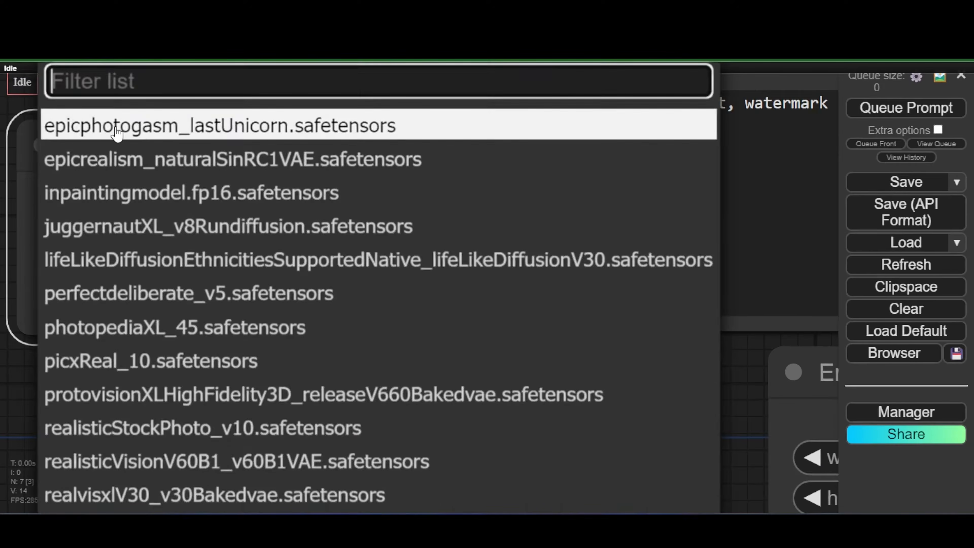
{"action": "left_click", "coordinate": [165, 74]}
- Replace the positive prompt with "beautiful young lady, posing at a serene landscape, high quality, sharp"
{"action": "scroll", "coordinate": [225, 243], "scroll_direction": "up", "scroll_amount": 4}
{"action": "left_click_drag", "start_coordinate": [310, 234], "coordinate": [691, 267]}
{"action": "type", "text": "young lady, posing at a serene landscape, high quality, sharp"}
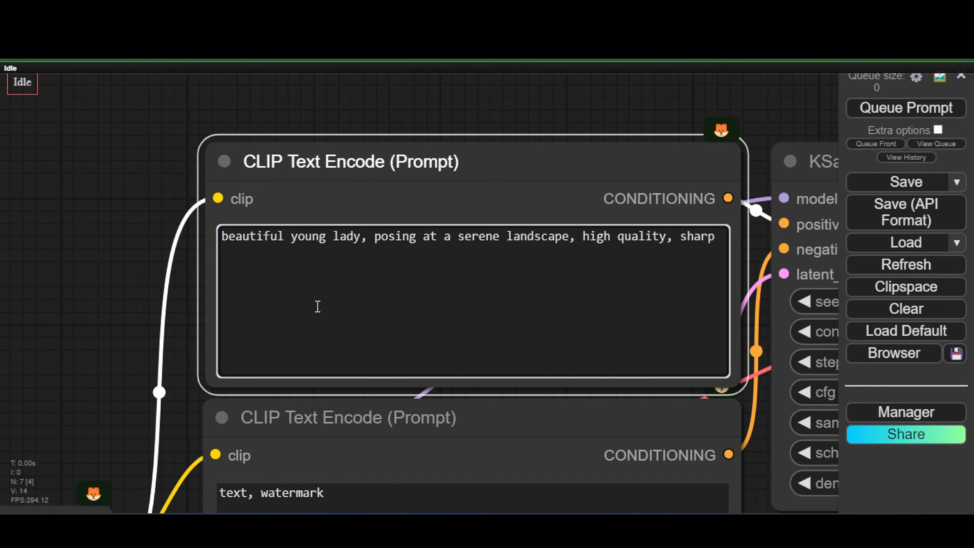
- Replace the negative prompt with "deformed, ugly, cgi, doll"
{"action": "scroll", "coordinate": [128, 281], "scroll_direction": "down", "scroll_amount": 4}
{"action": "scroll", "coordinate": [130, 322], "scroll_direction": "up", "scroll_amount": 8}
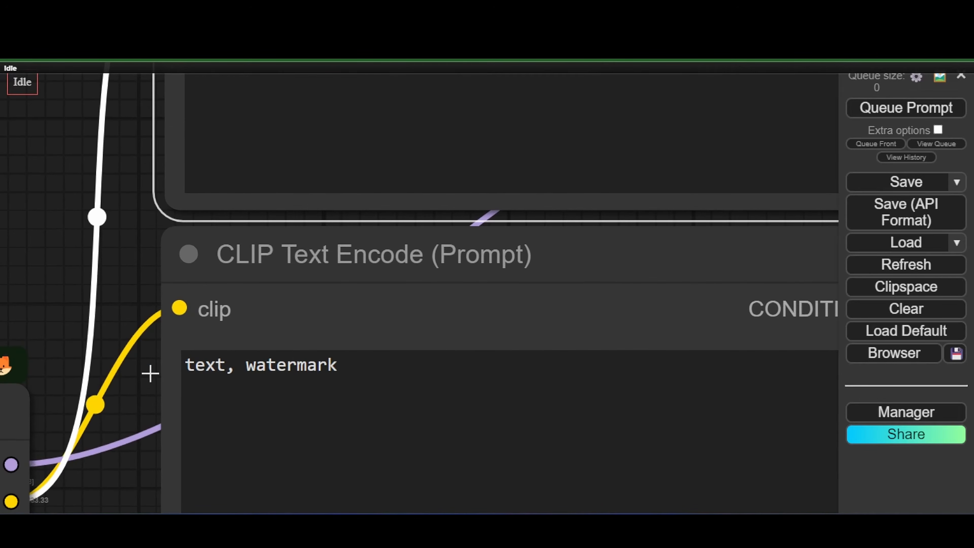
{"action": "scroll", "coordinate": [156, 307], "scroll_direction": "down", "scroll_amount": 7}
{"action": "scroll", "coordinate": [128, 318], "scroll_direction": "up", "scroll_amount": 4}
{"action": "left_click_drag", "start_coordinate": [307, 345], "coordinate": [201, 350]}
{"action": "type", "text": "deformed, ugly, cgi, dol"}
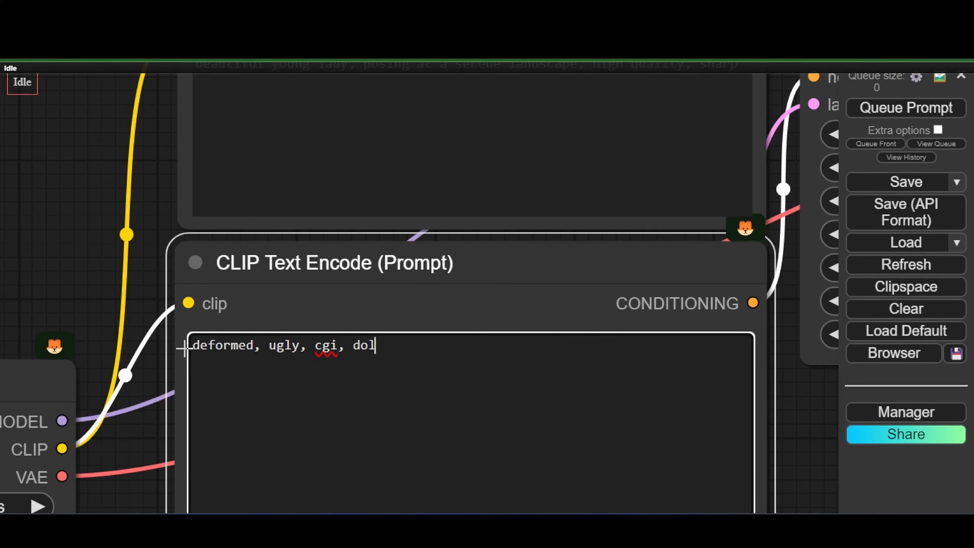
- Set the height in the Empty Latent Image node to 768
{"action": "scroll", "coordinate": [181, 284], "scroll_direction": "down", "scroll_amount": 7}
{"action": "scroll", "coordinate": [406, 445], "scroll_direction": "up", "scroll_amount": 7}
{"action": "left_click_drag", "start_coordinate": [461, 430], "coordinate": [516, 429]}
{"action": "left_click_drag", "start_coordinate": [341, 409], "coordinate": [351, 409]}
- Queue the prompt to generate a test image with the basic workflow
{"action": "scroll", "coordinate": [470, 409], "scroll_direction": "down", "scroll_amount": 7}
{"action": "left_click_drag", "start_coordinate": [614, 327], "coordinate": [467, 479]}
{"action": "left_click_drag", "start_coordinate": [663, 376], "coordinate": [531, 378]}
{"action": "scroll", "coordinate": [531, 378], "scroll_direction": "down", "scroll_amount": 4}
{"action": "left_click_drag", "start_coordinate": [430, 457], "coordinate": [558, 395]}
{"action": "left_click", "coordinate": [906, 107]}
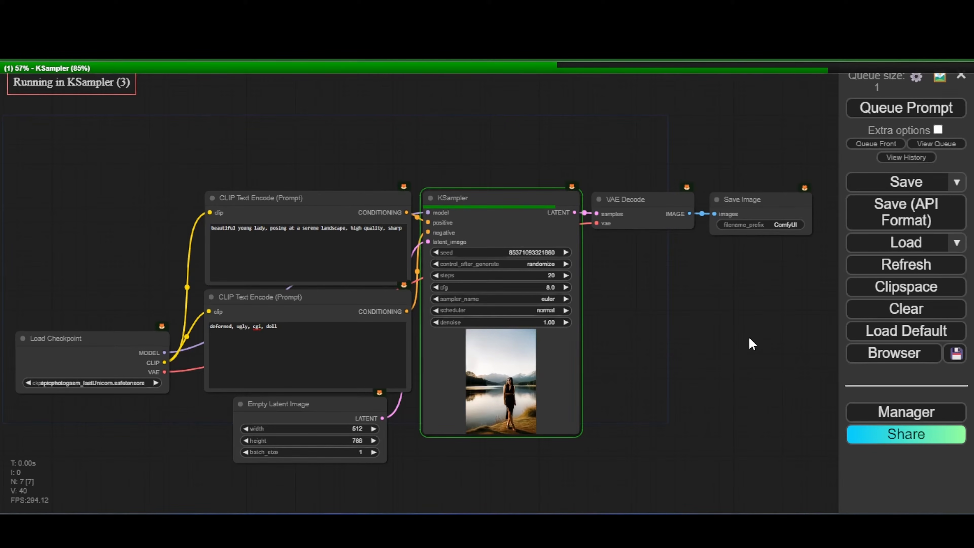
- Place the Save Image node beneath VAE Decode and inspect the generated image up close
{"action": "left_click_drag", "start_coordinate": [749, 337], "coordinate": [668, 387]}
{"action": "scroll", "coordinate": [692, 348], "scroll_direction": "up", "scroll_amount": 20}
{"action": "scroll", "coordinate": [693, 348], "scroll_direction": "down", "scroll_amount": 8}
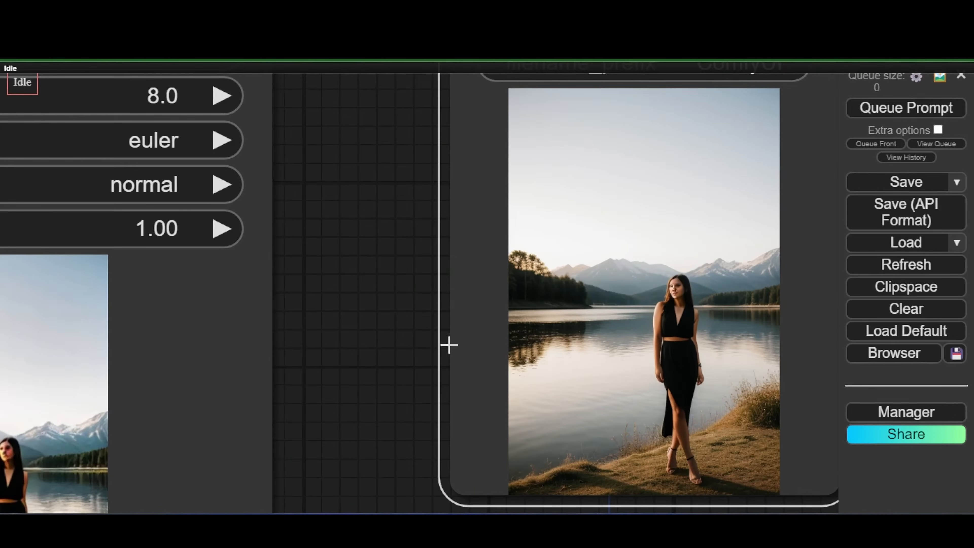
{"action": "scroll", "coordinate": [679, 426], "scroll_direction": "up", "scroll_amount": 6}
{"action": "scroll", "coordinate": [659, 289], "scroll_direction": "up", "scroll_amount": 3}
{"action": "scroll", "coordinate": [624, 293], "scroll_direction": "down", "scroll_amount": 10}
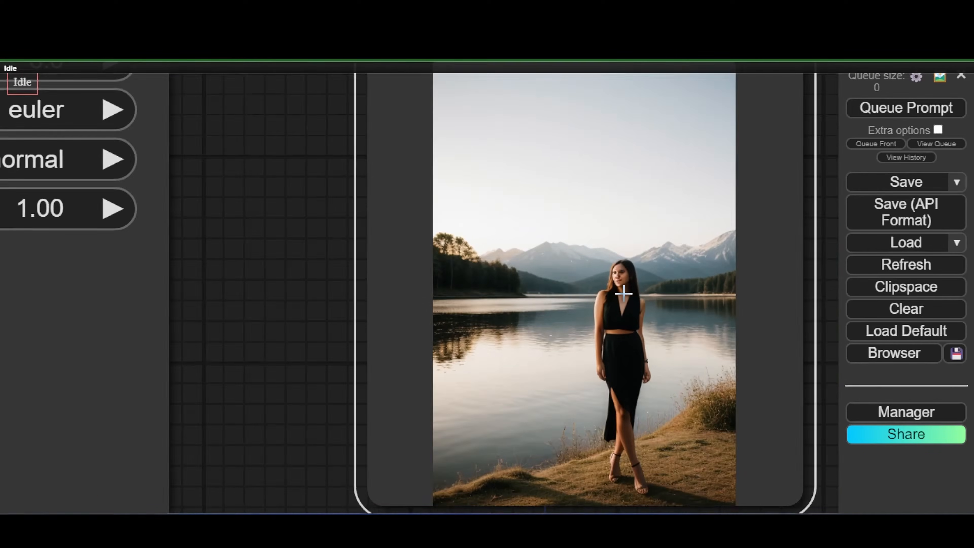
- Search for "facei" and add an Apply IPAdapter FaceID node in the empty area above the workflow
{"action": "scroll", "coordinate": [624, 294], "scroll_direction": "down", "scroll_amount": 12}
{"action": "double_click", "coordinate": [383, 284]}
{"action": "type", "text": "facei"}
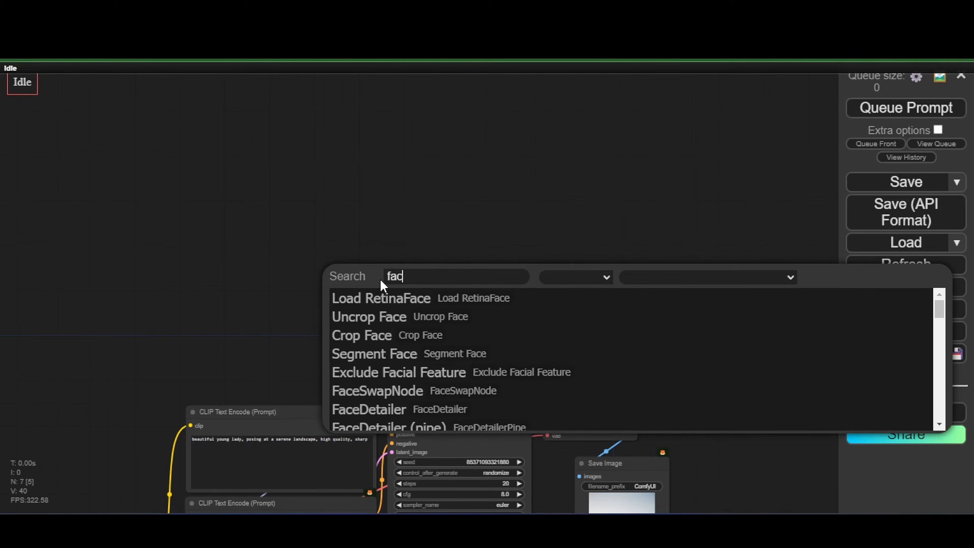
{"action": "left_click", "coordinate": [447, 305]}
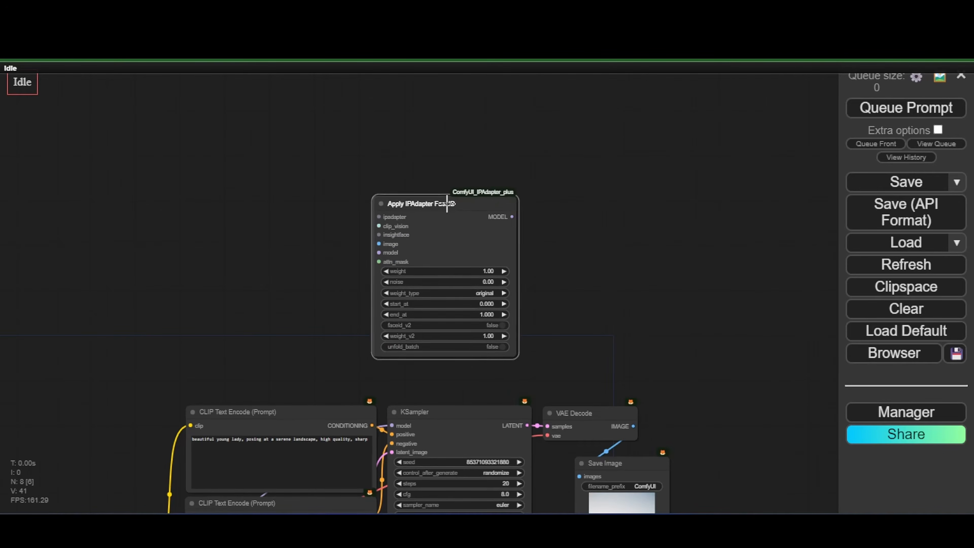
- Route the checkpoint's model output through Apply IPAdapter FaceID into the KSampler's model input
{"action": "scroll", "coordinate": [374, 331], "scroll_direction": "up", "scroll_amount": 5}
{"action": "scroll", "coordinate": [330, 246], "scroll_direction": "down", "scroll_amount": 6}
{"action": "scroll", "coordinate": [221, 134], "scroll_direction": "up", "scroll_amount": 5}
{"action": "left_click_drag", "start_coordinate": [474, 359], "coordinate": [475, 431]}
{"action": "left_click_drag", "start_coordinate": [623, 132], "coordinate": [370, 174]}
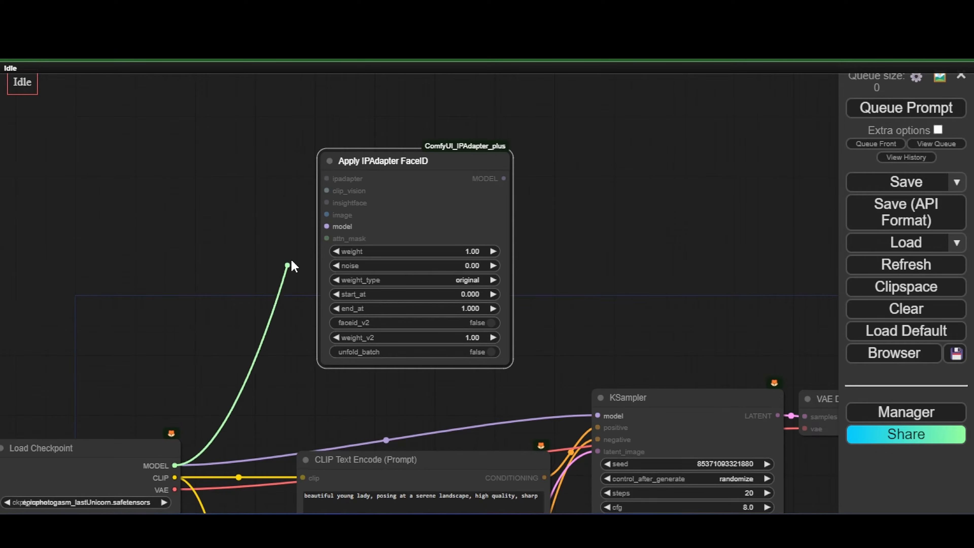
{"action": "left_click_drag", "start_coordinate": [597, 415], "coordinate": [597, 415]}
{"action": "scroll", "coordinate": [218, 233], "scroll_direction": "down", "scroll_amount": 1}
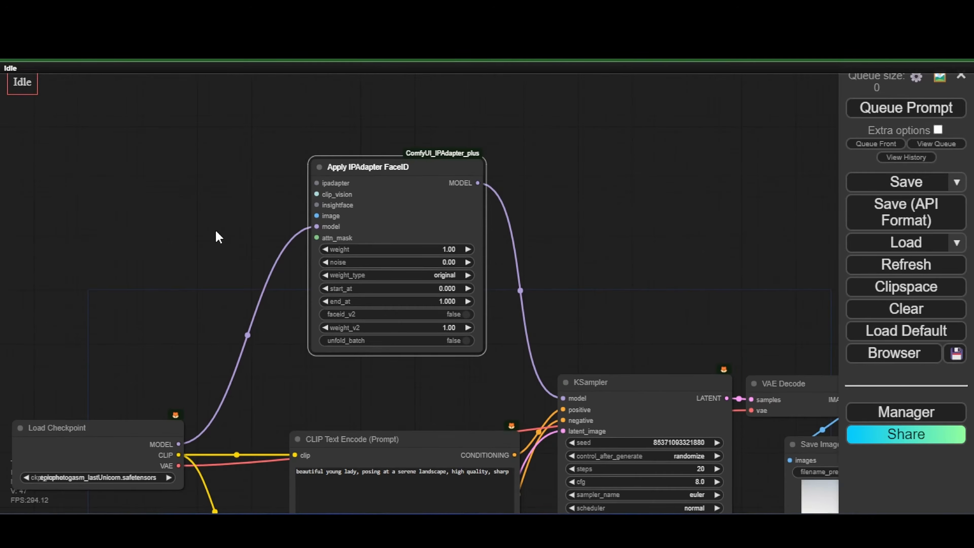
- Connect a new Load IPAdapter Model node to the ipadapter input and choose ip-adapter-faceid-plusv2_sd15.bin
{"action": "left_click_drag", "start_coordinate": [219, 233], "coordinate": [344, 326]}
{"action": "scroll", "coordinate": [343, 327], "scroll_direction": "up", "scroll_amount": 4}
{"action": "left_click_drag", "start_coordinate": [487, 255], "coordinate": [370, 240]}
{"action": "left_click", "coordinate": [387, 365]}
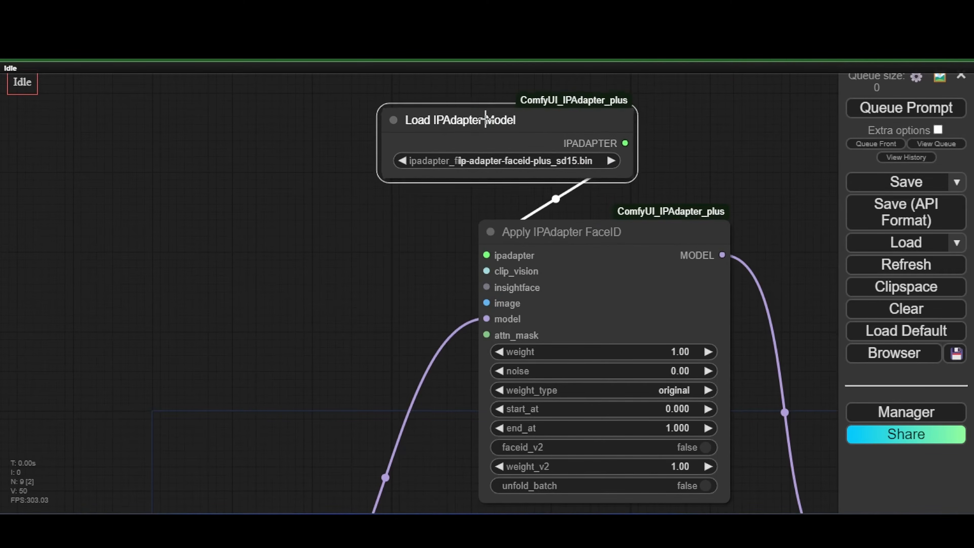
{"action": "left_click_drag", "start_coordinate": [503, 115], "coordinate": [285, 152]}
{"action": "left_click", "coordinate": [270, 193]}
{"action": "scroll", "coordinate": [308, 241], "scroll_direction": "up", "scroll_amount": 5}
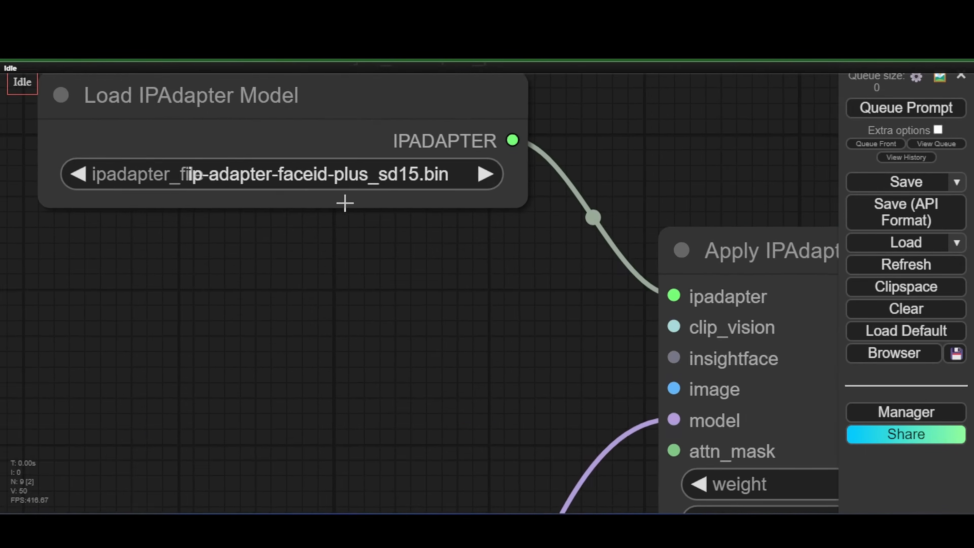
{"action": "left_click", "coordinate": [296, 169]}
{"action": "left_click", "coordinate": [503, 154]}
- Connect a new Load CLIP Vision node to the clip_vision input and choose CLIP-ViT-H-14-laion2B-s32B-b79K.safetensors
{"action": "scroll", "coordinate": [424, 209], "scroll_direction": "down", "scroll_amount": 5}
{"action": "scroll", "coordinate": [424, 209], "scroll_direction": "up", "scroll_amount": 3}
{"action": "left_click_drag", "start_coordinate": [606, 245], "coordinate": [312, 235]}
{"action": "left_click", "coordinate": [344, 315]}
{"action": "left_click", "coordinate": [269, 257]}
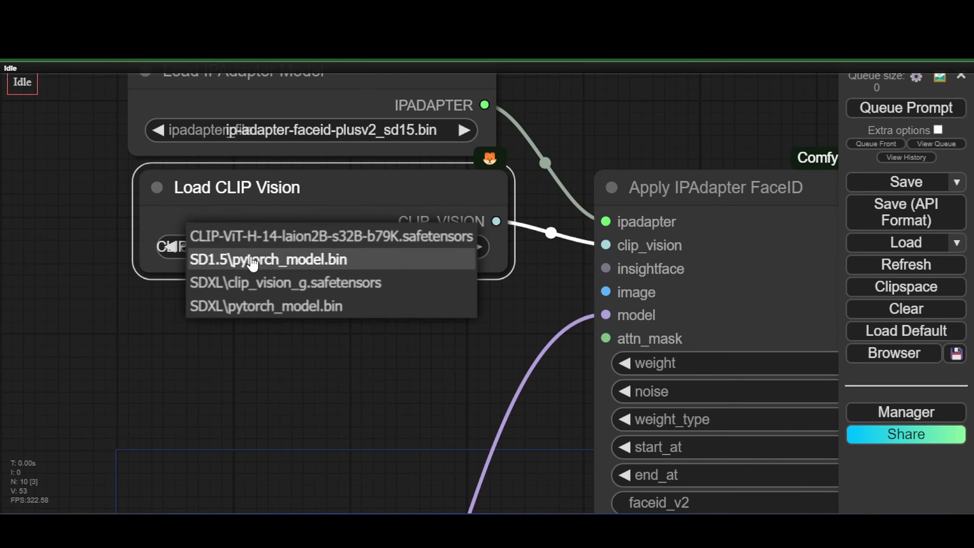
{"action": "left_click", "coordinate": [282, 235]}
- Connect a new Load InsightFace node to the insightface input and place it beneath Load CLIP Vision
{"action": "scroll", "coordinate": [283, 235], "scroll_direction": "down", "scroll_amount": 2}
{"action": "left_click_drag", "start_coordinate": [549, 225], "coordinate": [353, 246]}
{"action": "left_click", "coordinate": [387, 359]}
{"action": "left_click_drag", "start_coordinate": [417, 341], "coordinate": [468, 247]}
- Connect a new Load Image node for the reference face to the image input of Apply IPAdapter FaceID
{"action": "scroll", "coordinate": [607, 154], "scroll_direction": "down", "scroll_amount": 4}
{"action": "left_click_drag", "start_coordinate": [595, 149], "coordinate": [395, 263]}
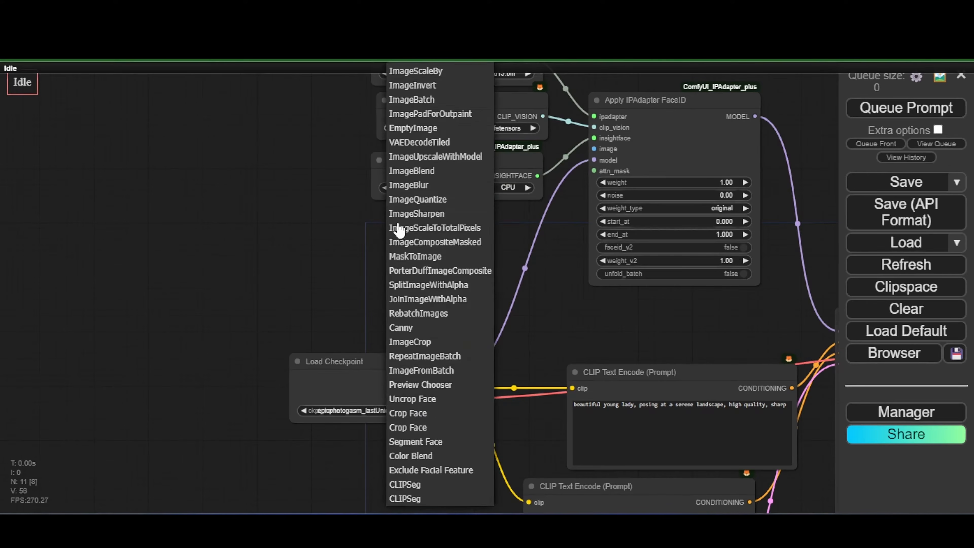
{"action": "scroll", "coordinate": [422, 173], "scroll_direction": "up", "scroll_amount": 2}
{"action": "left_click", "coordinate": [410, 79]}
{"action": "left_click_drag", "start_coordinate": [302, 150], "coordinate": [301, 171]}
- Stack the IPAdapter, CLIP Vision, InsightFace and Load Image nodes in a column beside Apply IPAdapter FaceID
{"action": "scroll", "coordinate": [399, 291], "scroll_direction": "down", "scroll_amount": 1}
{"action": "left_click_drag", "start_coordinate": [444, 272], "coordinate": [437, 392]}
{"action": "left_click_drag", "start_coordinate": [442, 184], "coordinate": [420, 144]}
{"action": "left_click_drag", "start_coordinate": [461, 269], "coordinate": [438, 225]}
{"action": "left_click_drag", "start_coordinate": [429, 290], "coordinate": [403, 244]}
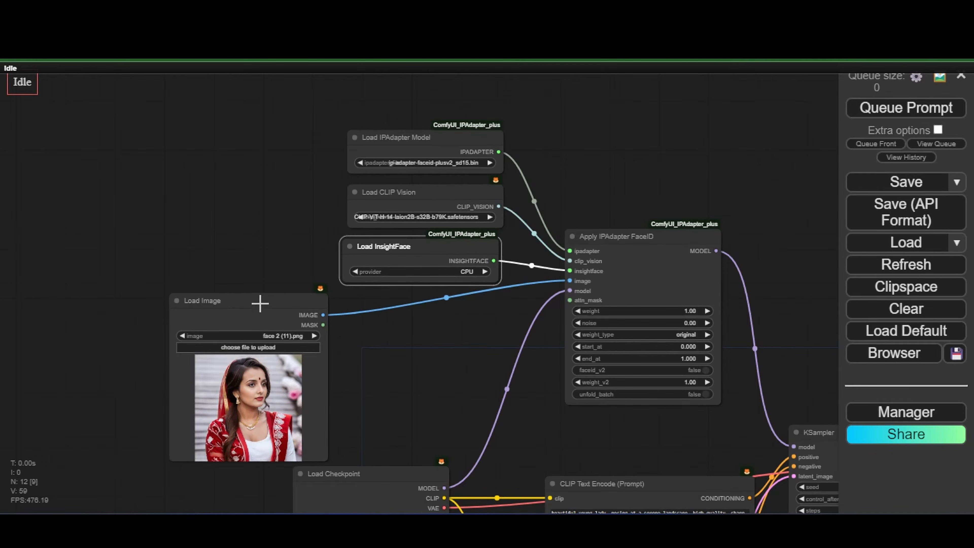
{"action": "left_click_drag", "start_coordinate": [250, 300], "coordinate": [370, 296]}
{"action": "left_click_drag", "start_coordinate": [501, 319], "coordinate": [434, 249]}
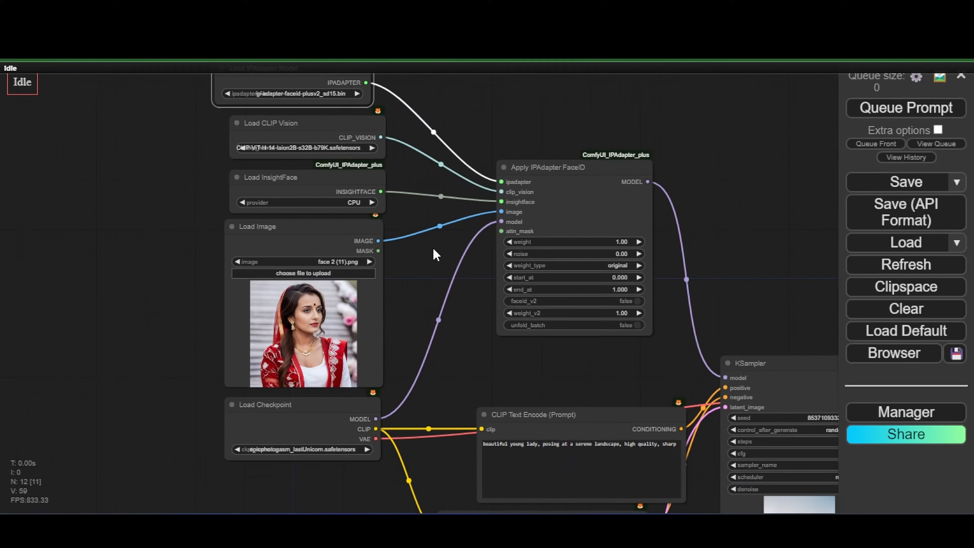
- In Apply IPAdapter FaceID, set weight to 0.80 and noise to 0.01, and set faceid_v2 to true
{"action": "scroll", "coordinate": [639, 231], "scroll_direction": "up", "scroll_amount": 12}
{"action": "left_click_drag", "start_coordinate": [515, 264], "coordinate": [502, 264]}
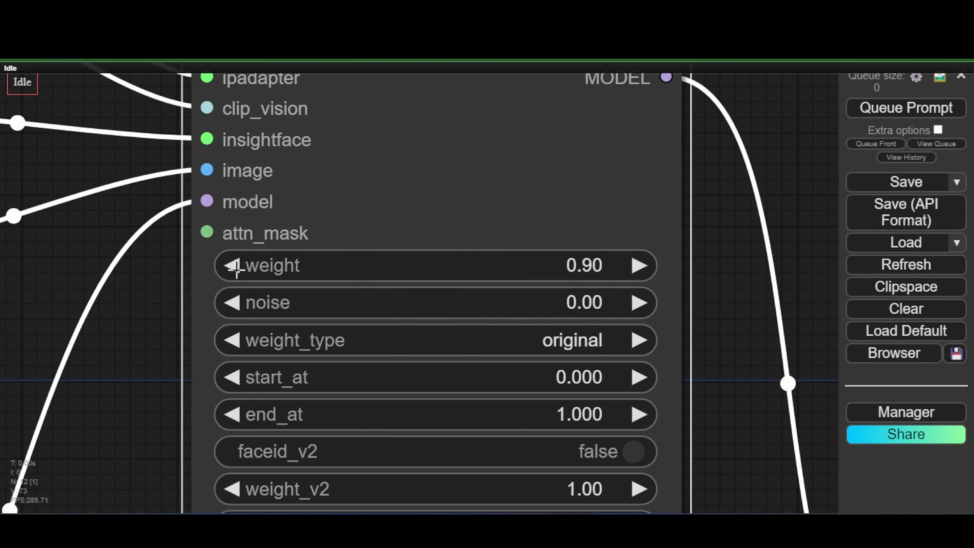
{"action": "left_click", "coordinate": [633, 304]}
{"action": "left_click_drag", "start_coordinate": [714, 395], "coordinate": [704, 266]}
{"action": "left_click", "coordinate": [620, 322]}
{"action": "scroll", "coordinate": [637, 355], "scroll_direction": "down", "scroll_amount": 11}
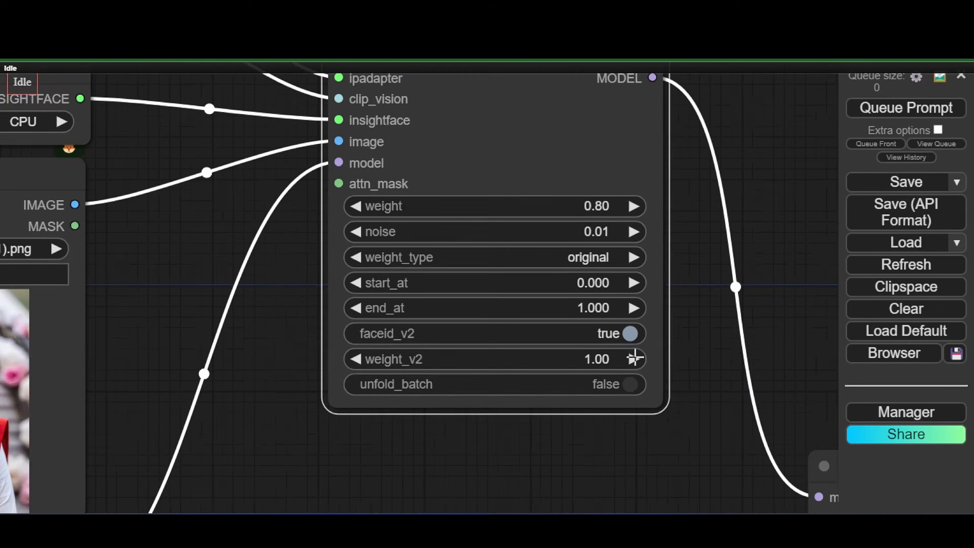
- Rearrange the prompt nodes and move Load Checkpoint away from them to free up space in the graph
{"action": "scroll", "coordinate": [484, 326], "scroll_direction": "down", "scroll_amount": 3}
{"action": "left_click_drag", "start_coordinate": [576, 409], "coordinate": [558, 409]}
{"action": "scroll", "coordinate": [396, 179], "scroll_direction": "up", "scroll_amount": 3}
{"action": "left_click_drag", "start_coordinate": [245, 130], "coordinate": [261, 131]}
{"action": "scroll", "coordinate": [593, 401], "scroll_direction": "down", "scroll_amount": 5}
{"action": "left_click_drag", "start_coordinate": [548, 432], "coordinate": [534, 299]}
{"action": "scroll", "coordinate": [534, 299], "scroll_direction": "up", "scroll_amount": 4}
{"action": "left_click_drag", "start_coordinate": [571, 346], "coordinate": [512, 349]}
{"action": "left_click_drag", "start_coordinate": [314, 348], "coordinate": [135, 415]}
{"action": "left_click_drag", "start_coordinate": [222, 430], "coordinate": [268, 376]}
{"action": "left_click_drag", "start_coordinate": [198, 377], "coordinate": [155, 444]}
{"action": "scroll", "coordinate": [379, 347], "scroll_direction": "down", "scroll_amount": 1}
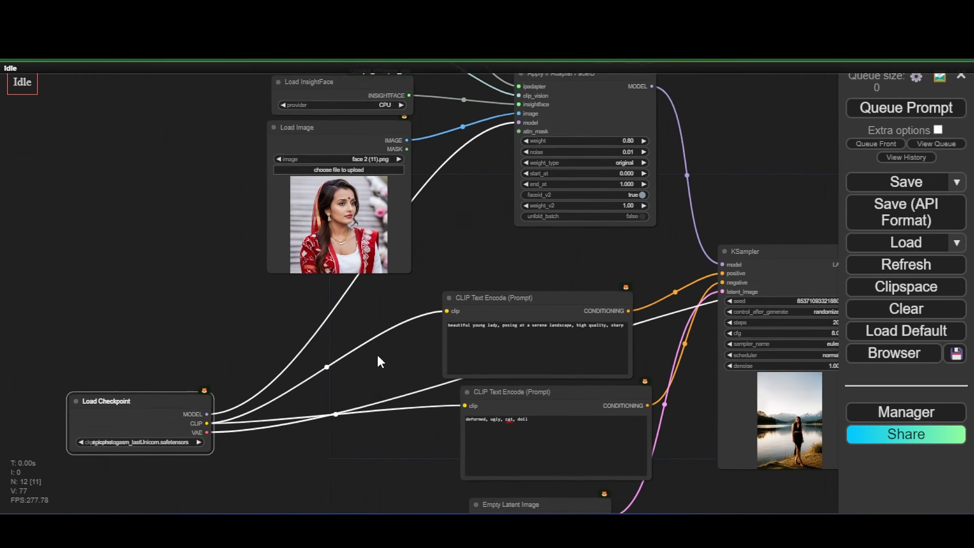
- Widen the gap between the loader nodes and the Apply IPAdapter FaceID and prompt nodes
{"action": "left_click_drag", "start_coordinate": [378, 348], "coordinate": [407, 509]}
{"action": "left_click_drag", "start_coordinate": [478, 429], "coordinate": [323, 83]}
{"action": "left_click_drag", "start_coordinate": [388, 248], "coordinate": [263, 207]}
{"action": "left_click_drag", "start_coordinate": [500, 330], "coordinate": [542, 178]}
{"action": "left_click_drag", "start_coordinate": [288, 409], "coordinate": [279, 400]}
- Add a CR LoRA Stack node and search the custom node manager for the Comfyroll extension
{"action": "double_click", "coordinate": [420, 283]}
{"action": "type", "text": "load lora"}
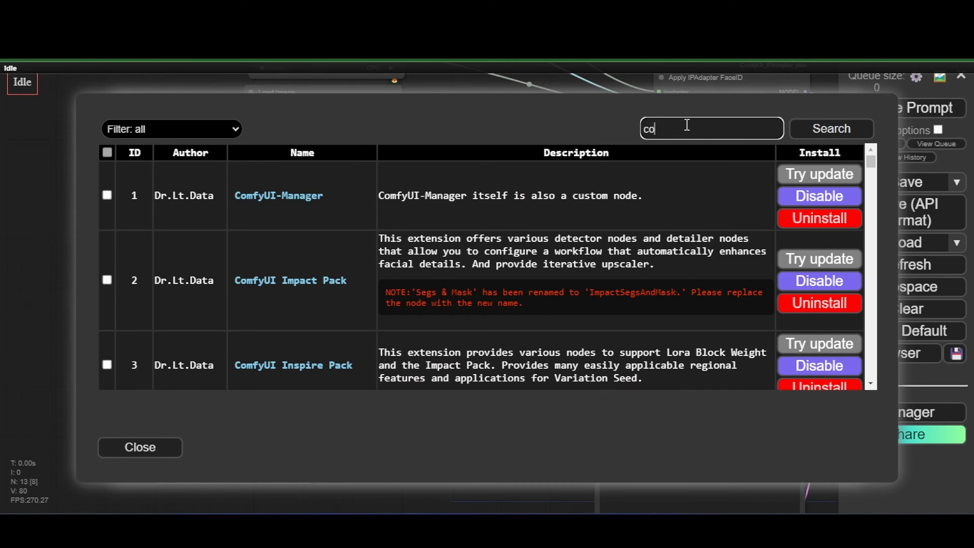
{"action": "type", "text": "roll"}
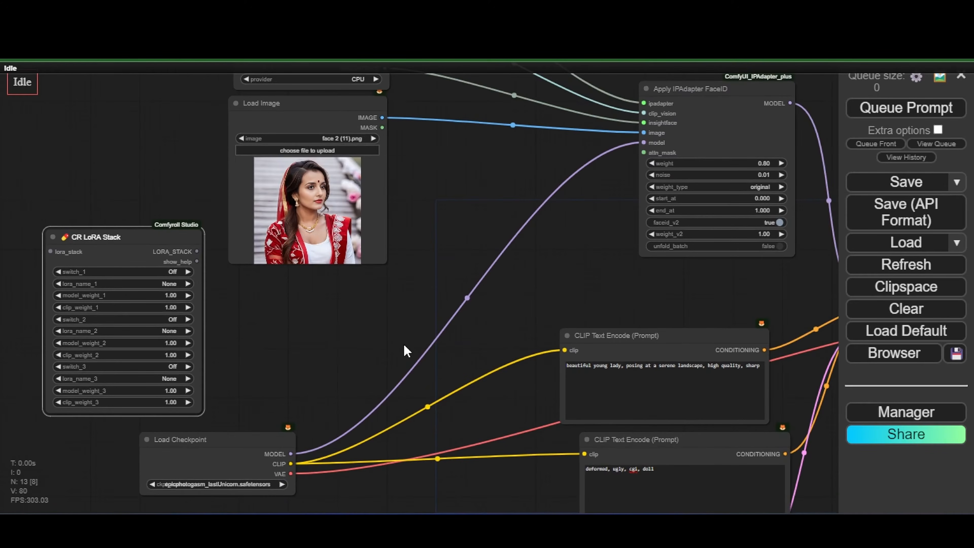
- Search for "apply lo" and add a CR Apply LoRA Stack node above Load Checkpoint
{"action": "double_click", "coordinate": [405, 334]}
{"action": "type", "text": "apply"}
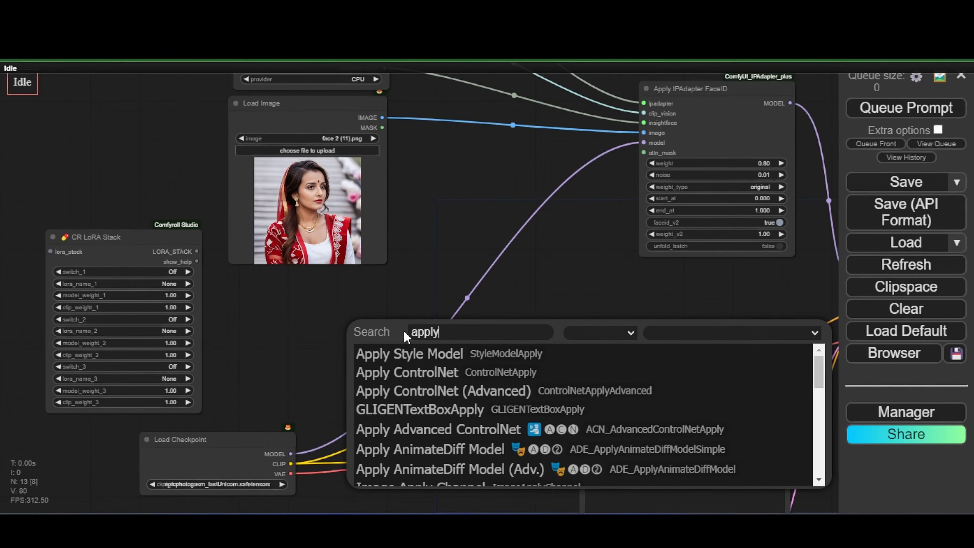
{"action": "type", "text": " lo"}
{"action": "key", "text": "Return"}
- Wire CR Apply LoRA Stack between Load Checkpoint and Apply IPAdapter FaceID, with CR LoRA Stack feeding its lora_stack input
{"action": "scroll", "coordinate": [402, 301], "scroll_direction": "up", "scroll_amount": 2}
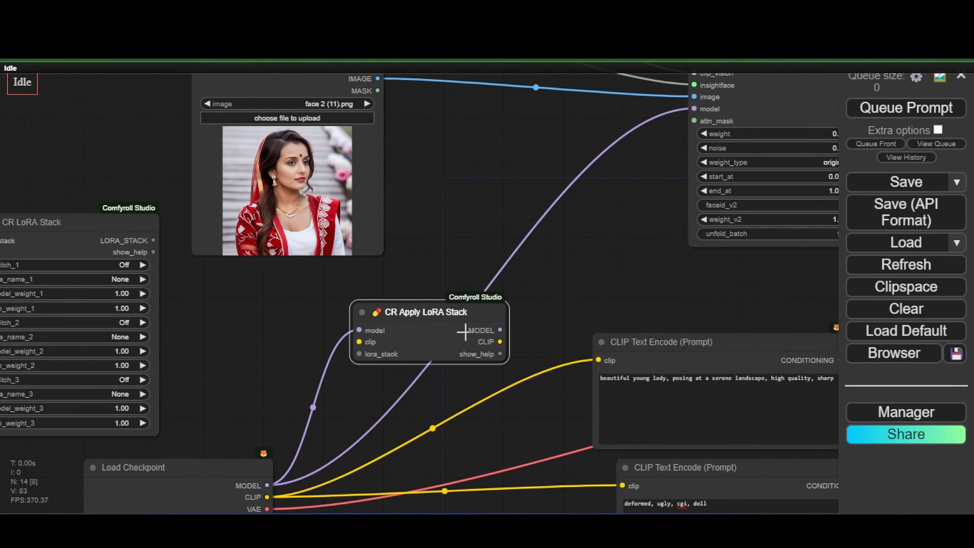
{"action": "left_click_drag", "start_coordinate": [500, 331], "coordinate": [694, 108]}
{"action": "left_click_drag", "start_coordinate": [396, 414], "coordinate": [392, 388]}
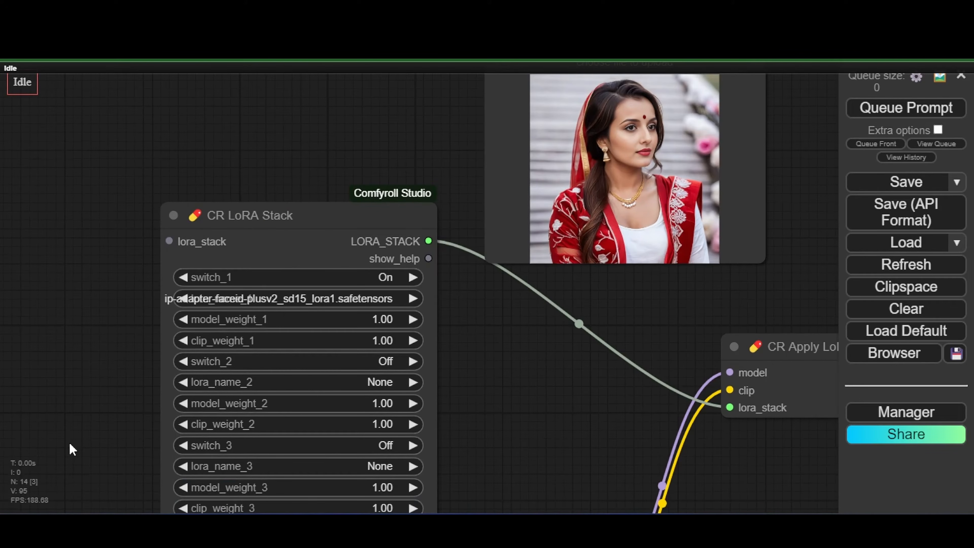
- In CR LoRA Stack's first slot, select ip-adapter-faceid-plusv2_sd15_lora1.safetensors with model weight 0.82 and clip weight 0.00
{"action": "left_click", "coordinate": [272, 300]}
{"action": "left_click", "coordinate": [329, 253]}
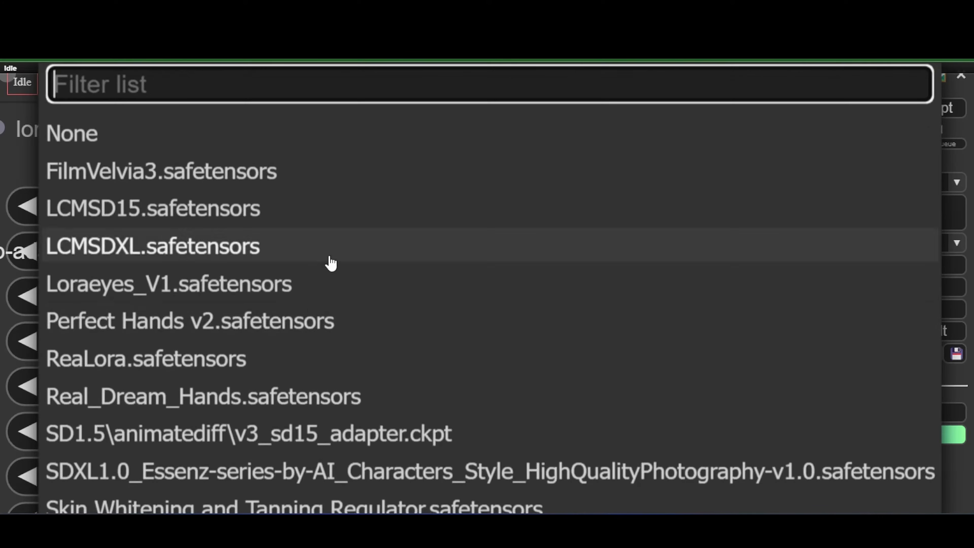
{"action": "scroll", "coordinate": [331, 261], "scroll_direction": "down", "scroll_amount": 5}
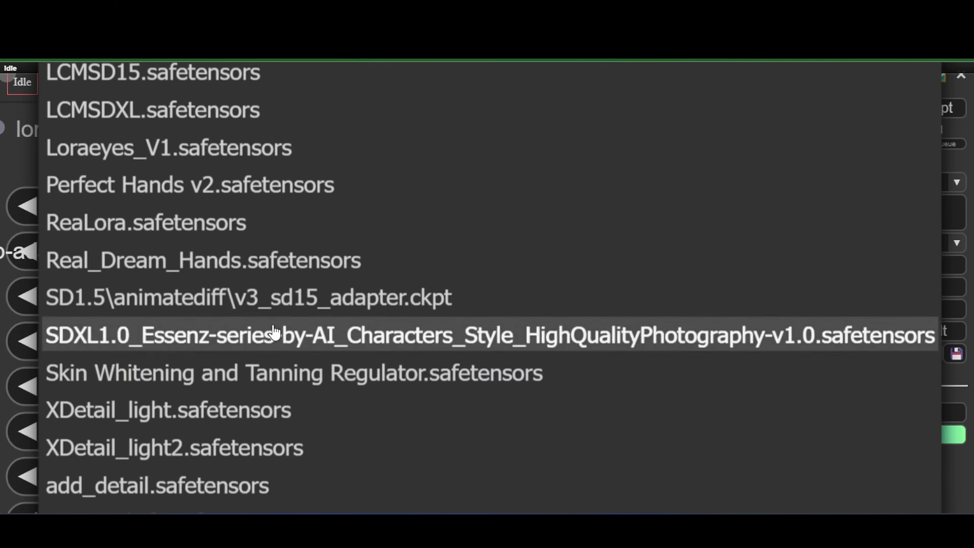
{"action": "left_click", "coordinate": [282, 402]}
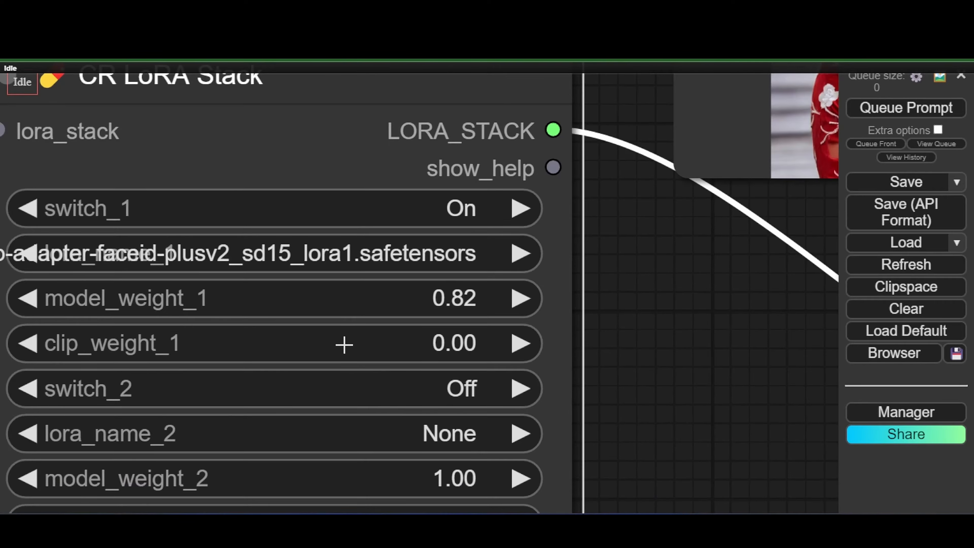
- Enlarge the Save Image node and queue the prompt to generate an image with the FaceID workflow
{"action": "scroll", "coordinate": [611, 374], "scroll_direction": "down", "scroll_amount": 14}
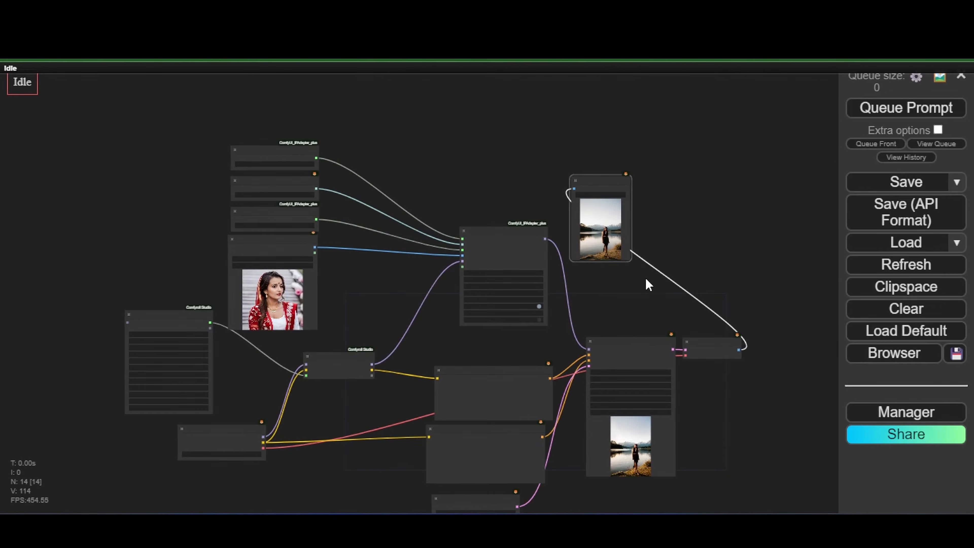
{"action": "left_click_drag", "start_coordinate": [631, 262], "coordinate": [688, 315]}
{"action": "scroll", "coordinate": [638, 270], "scroll_direction": "up", "scroll_amount": 6}
{"action": "left_click", "coordinate": [883, 115]}
- Examine the face in the newly generated image and compare it with the reference photo
{"action": "scroll", "coordinate": [746, 229], "scroll_direction": "down", "scroll_amount": 5}
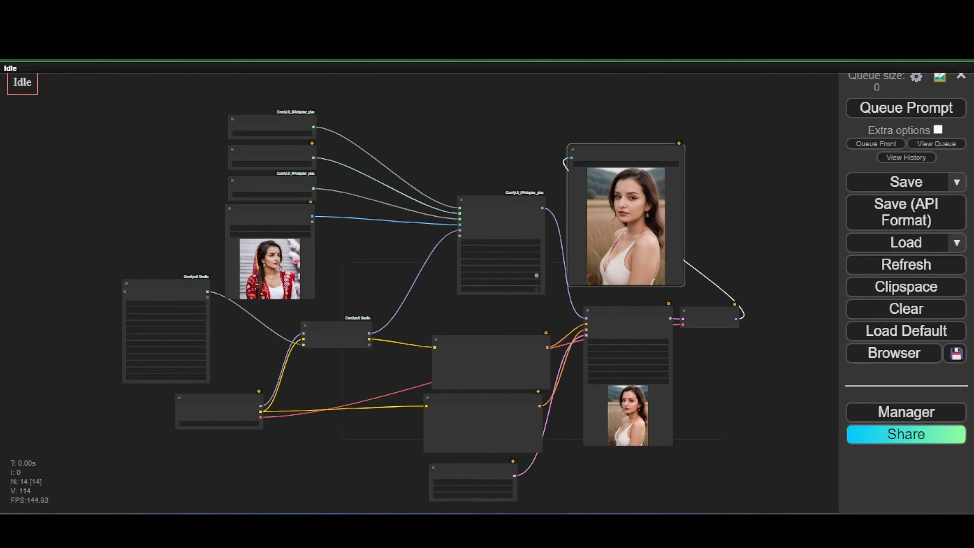
{"action": "scroll", "coordinate": [635, 208], "scroll_direction": "up", "scroll_amount": 10}
{"action": "scroll", "coordinate": [605, 211], "scroll_direction": "down", "scroll_amount": 3}
{"action": "scroll", "coordinate": [601, 220], "scroll_direction": "up", "scroll_amount": 1}
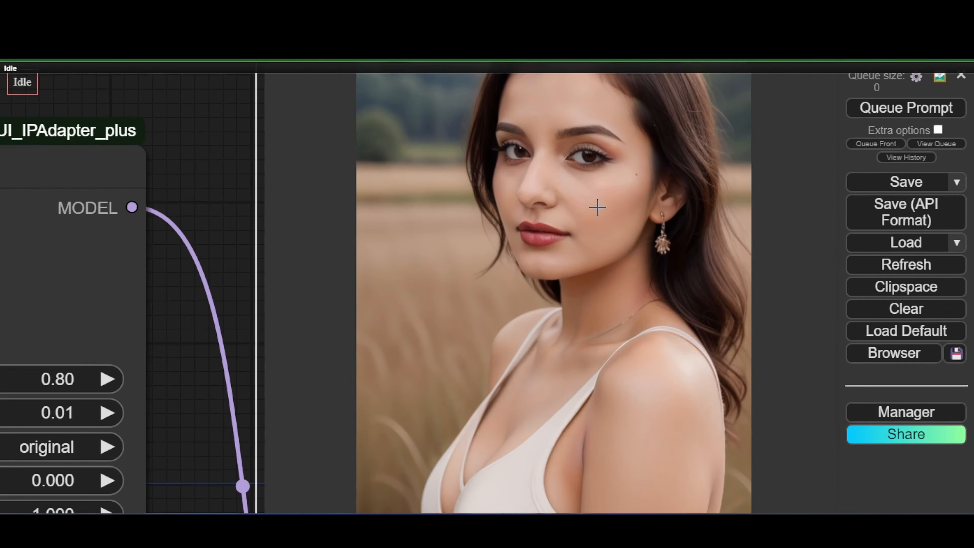
{"action": "scroll", "coordinate": [598, 207], "scroll_direction": "down", "scroll_amount": 4}
{"action": "scroll", "coordinate": [597, 207], "scroll_direction": "down", "scroll_amount": 8}
{"action": "scroll", "coordinate": [588, 196], "scroll_direction": "up", "scroll_amount": 2}
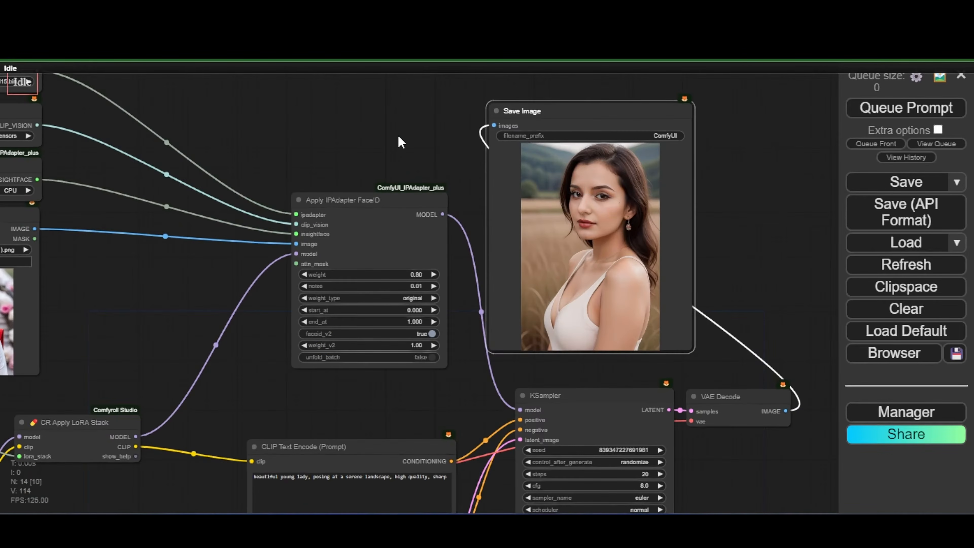
- Inspect the facial details of the generated portrait up close in the Save Image node
{"action": "scroll", "coordinate": [511, 224], "scroll_direction": "up", "scroll_amount": 10}
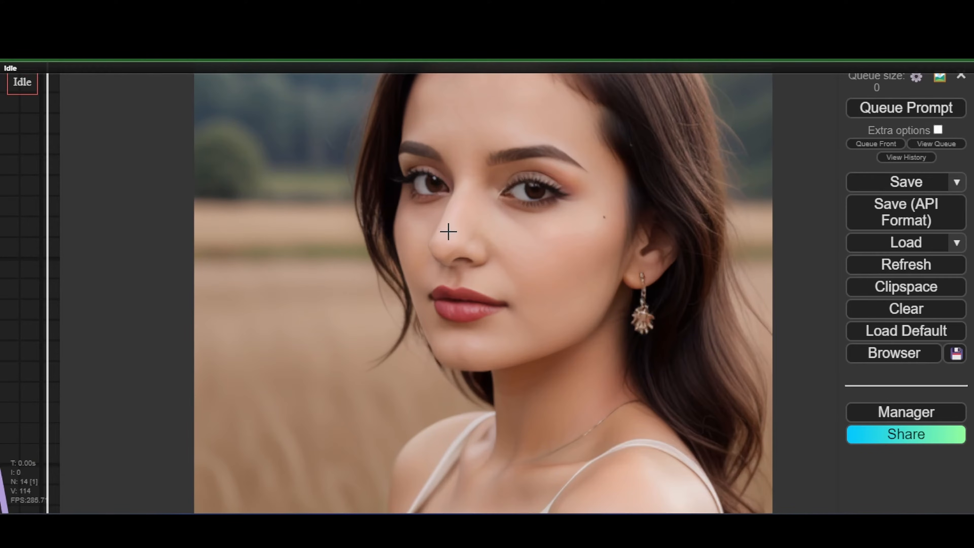
{"action": "scroll", "coordinate": [616, 238], "scroll_direction": "down", "scroll_amount": 4}
{"action": "scroll", "coordinate": [599, 235], "scroll_direction": "down", "scroll_amount": 3}
{"action": "scroll", "coordinate": [610, 394], "scroll_direction": "up", "scroll_amount": 3}
{"action": "scroll", "coordinate": [548, 288], "scroll_direction": "up", "scroll_amount": 2}
{"action": "scroll", "coordinate": [544, 263], "scroll_direction": "down", "scroll_amount": 5}
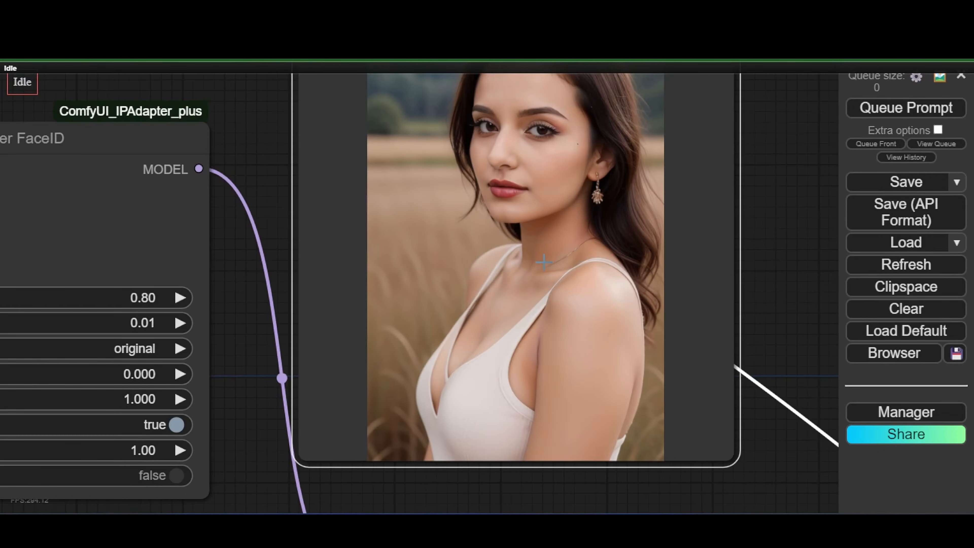
{"action": "scroll", "coordinate": [544, 262], "scroll_direction": "down", "scroll_amount": 4}
{"action": "scroll", "coordinate": [537, 240], "scroll_direction": "down", "scroll_amount": 3}
{"action": "scroll", "coordinate": [342, 305], "scroll_direction": "down", "scroll_amount": 3}
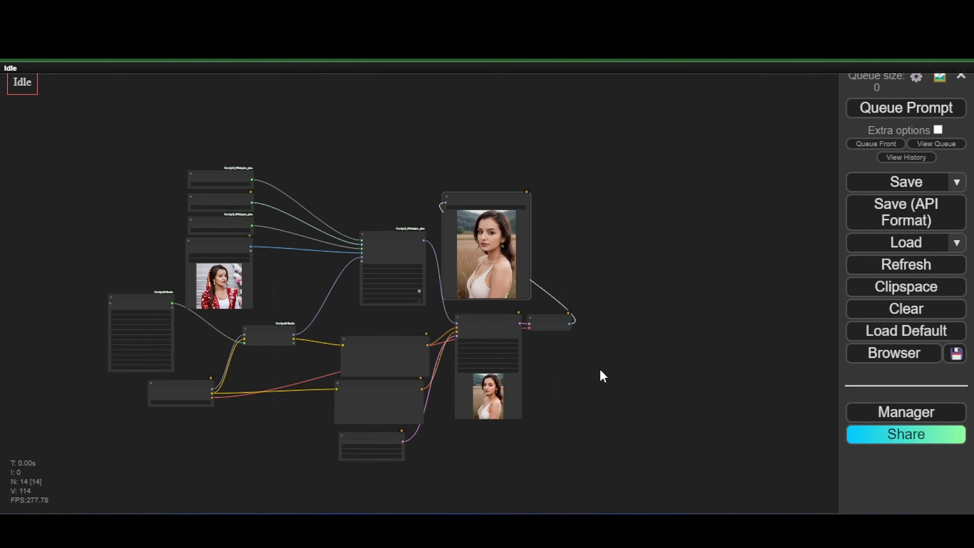
- Add a FaceDetailer node in the empty space beside VAE Decode
{"action": "scroll", "coordinate": [602, 374], "scroll_direction": "up", "scroll_amount": 7}
{"action": "double_click", "coordinate": [551, 311]}
{"action": "type", "text": "faced"}
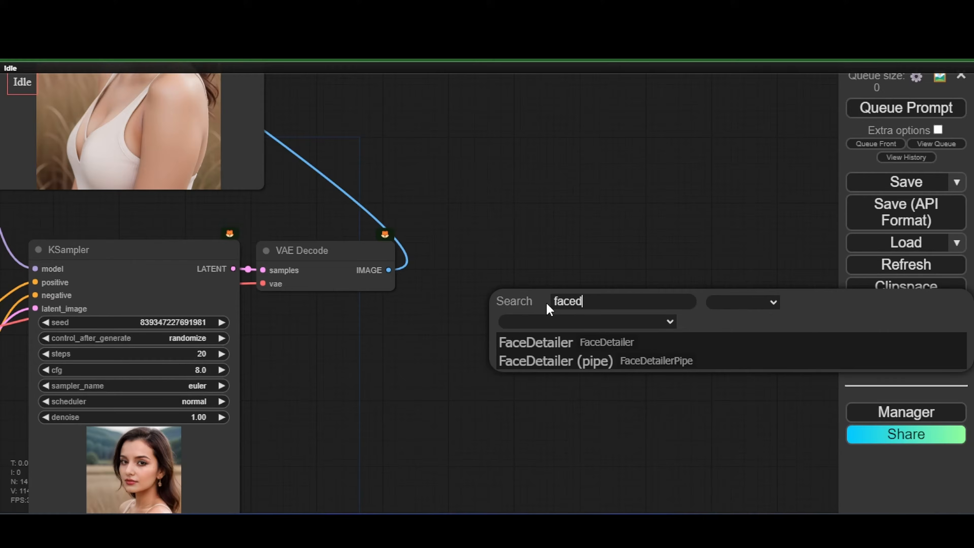
{"action": "left_click", "coordinate": [569, 342]}
{"action": "scroll", "coordinate": [498, 265], "scroll_direction": "down", "scroll_amount": 10}
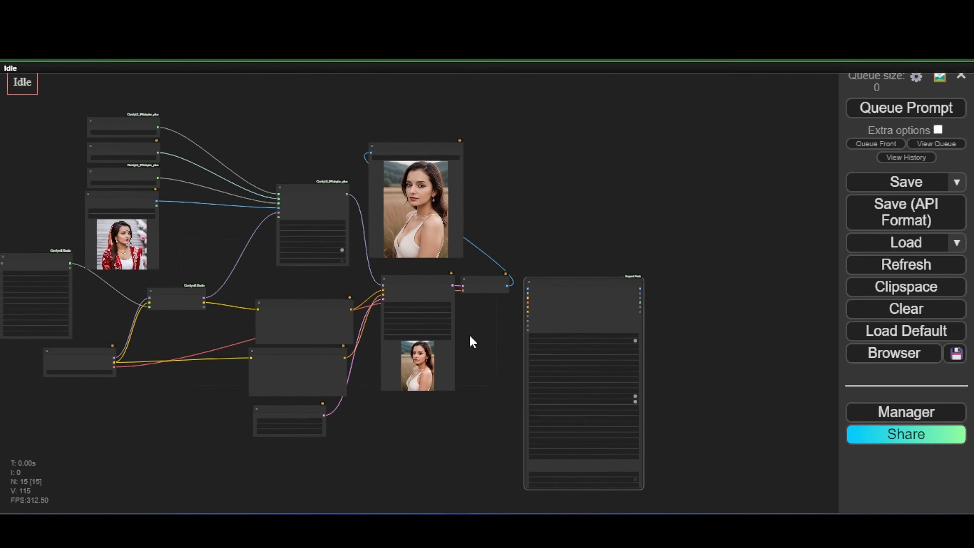
- Look up the ComfyUI Impact Pack in the custom node list by searching for "impact"
{"action": "scroll", "coordinate": [470, 339], "scroll_direction": "up", "scroll_amount": 4}
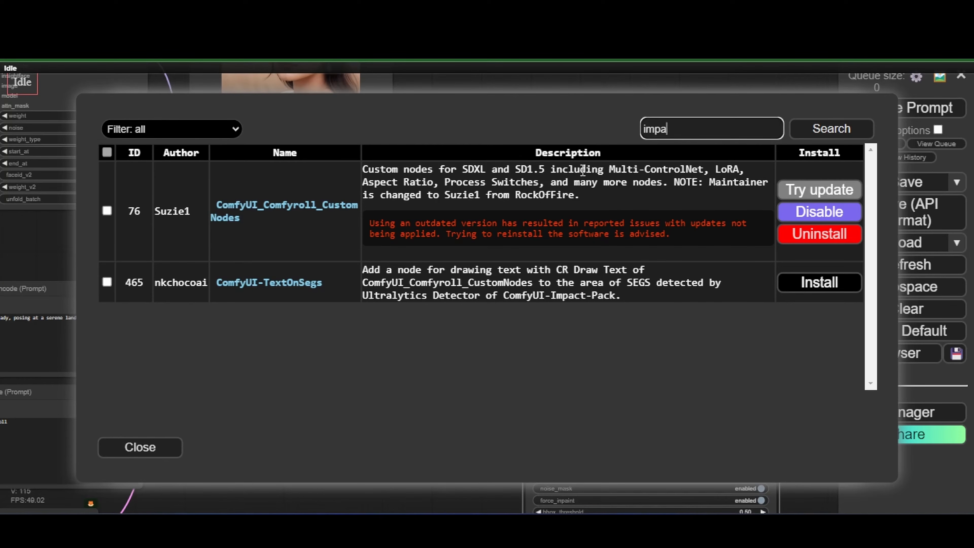
{"action": "key", "text": "Return"}
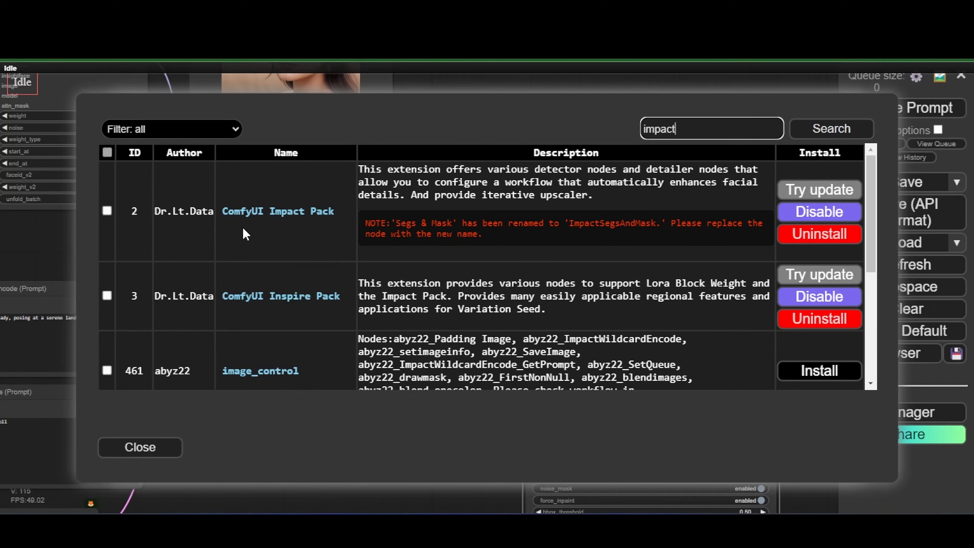
{"action": "left_click", "coordinate": [152, 447]}
{"action": "scroll", "coordinate": [503, 276], "scroll_direction": "down", "scroll_amount": 8}
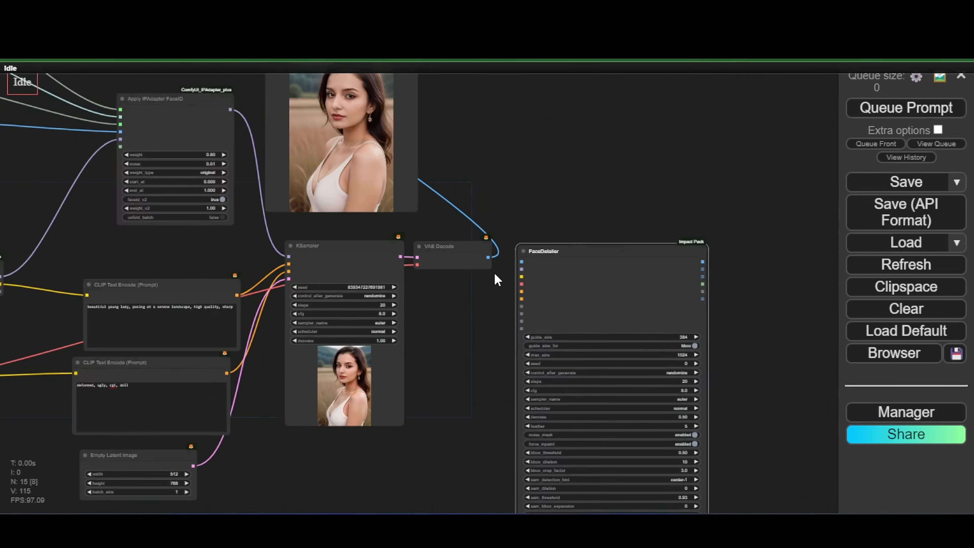
- Add a CR Data Bus In node in the empty space below Load Checkpoint
{"action": "scroll", "coordinate": [498, 332], "scroll_direction": "up", "scroll_amount": 5}
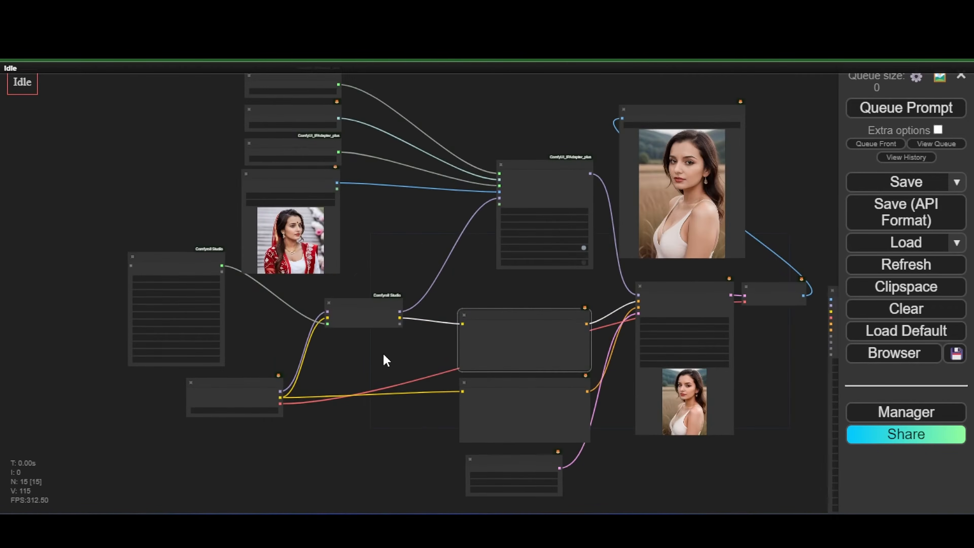
{"action": "double_click", "coordinate": [314, 405]}
{"action": "type", "text": "bus"}
{"action": "scroll", "coordinate": [332, 451], "scroll_direction": "down", "scroll_amount": 1}
{"action": "scroll", "coordinate": [332, 450], "scroll_direction": "up", "scroll_amount": 1}
{"action": "scroll", "coordinate": [332, 451], "scroll_direction": "down", "scroll_amount": 1}
{"action": "scroll", "coordinate": [332, 451], "scroll_direction": "up", "scroll_amount": 1}
{"action": "scroll", "coordinate": [333, 452], "scroll_direction": "down", "scroll_amount": 1}
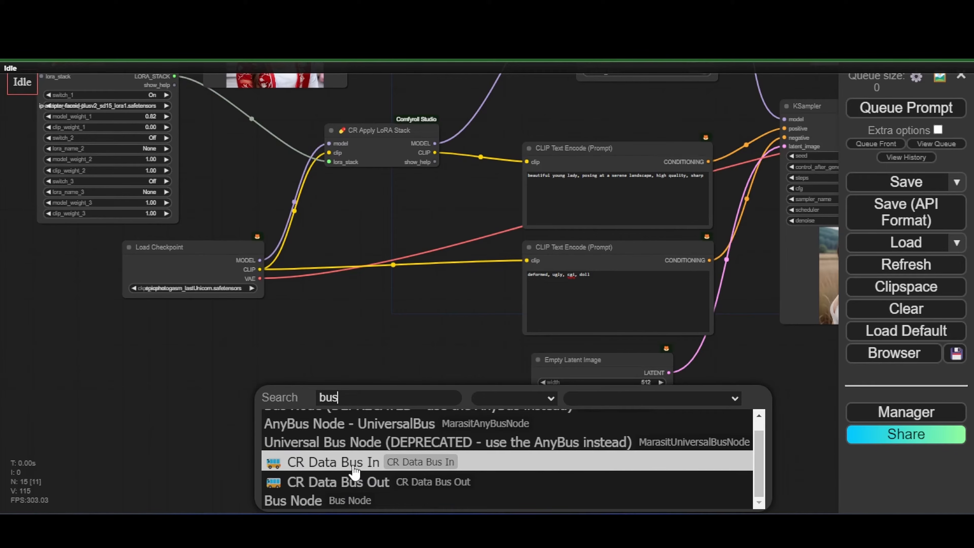
{"action": "left_click", "coordinate": [327, 463]}
{"action": "scroll", "coordinate": [369, 422], "scroll_direction": "up", "scroll_amount": 5}
{"action": "scroll", "coordinate": [346, 338], "scroll_direction": "up", "scroll_amount": 8}
{"action": "scroll", "coordinate": [338, 299], "scroll_direction": "down", "scroll_amount": 15}
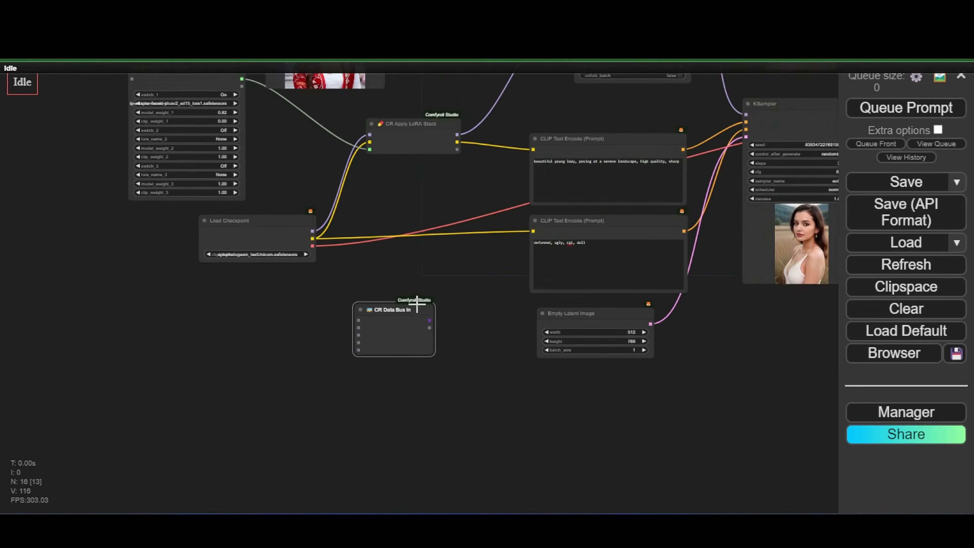
{"action": "scroll", "coordinate": [357, 314], "scroll_direction": "down", "scroll_amount": 4}
{"action": "scroll", "coordinate": [370, 327], "scroll_direction": "up", "scroll_amount": 3}
{"action": "scroll", "coordinate": [326, 368], "scroll_direction": "up", "scroll_amount": 5}
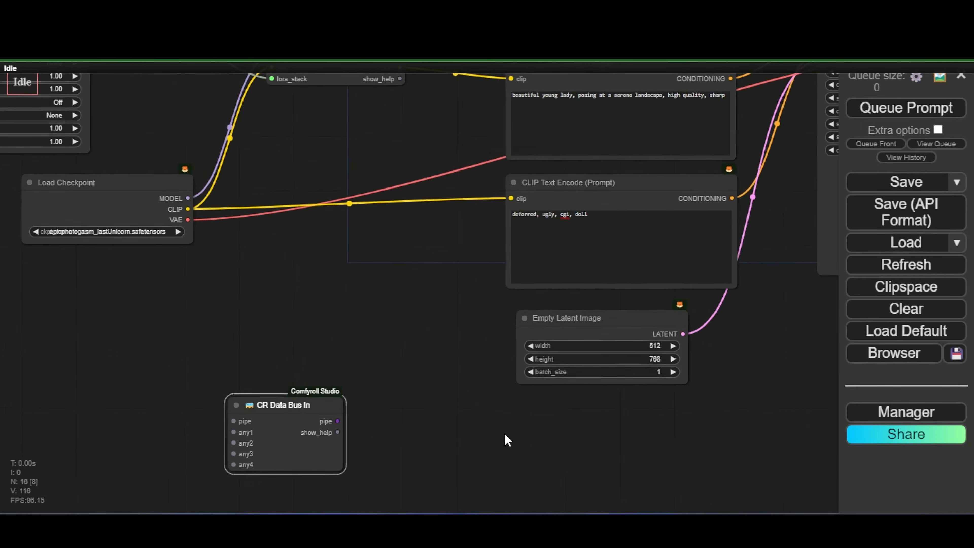
- Add a CR Data Bus Out node and connect CR Data Bus In's pipe output to it
{"action": "double_click", "coordinate": [460, 384]}
{"action": "type", "text": "bus"}
{"action": "left_click", "coordinate": [489, 476]}
{"action": "left_click_drag", "start_coordinate": [266, 375], "coordinate": [387, 368]}
{"action": "scroll", "coordinate": [587, 385], "scroll_direction": "down", "scroll_amount": 5}
{"action": "left_click_drag", "start_coordinate": [587, 385], "coordinate": [226, 448]}
{"action": "left_click_drag", "start_coordinate": [161, 420], "coordinate": [528, 422]}
{"action": "left_click_drag", "start_coordinate": [268, 387], "coordinate": [498, 380]}
{"action": "left_click_drag", "start_coordinate": [207, 415], "coordinate": [326, 324]}
{"action": "left_click", "coordinate": [505, 458]}
- Wire the LoRA stack's CLIP, the IPAdapter's MODEL and both prompt conditionings into CR Data Bus In's any1 to any4 inputs
{"action": "scroll", "coordinate": [304, 153], "scroll_direction": "up", "scroll_amount": 4}
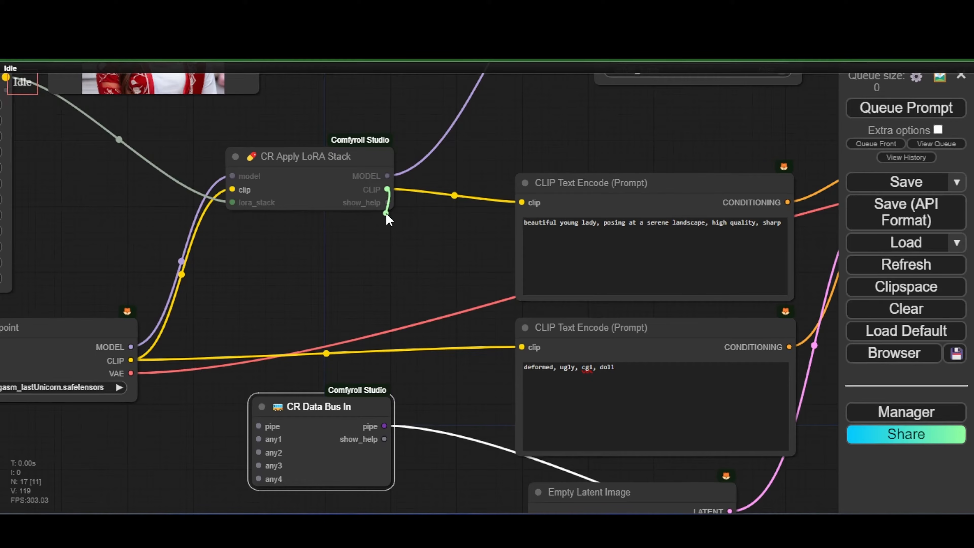
{"action": "scroll", "coordinate": [385, 179], "scroll_direction": "down", "scroll_amount": 5}
{"action": "left_click_drag", "start_coordinate": [491, 165], "coordinate": [365, 276]}
{"action": "left_click_drag", "start_coordinate": [512, 104], "coordinate": [174, 486]}
{"action": "scroll", "coordinate": [183, 428], "scroll_direction": "up", "scroll_amount": 5}
{"action": "scroll", "coordinate": [398, 313], "scroll_direction": "down", "scroll_amount": 4}
{"action": "scroll", "coordinate": [273, 309], "scroll_direction": "up", "scroll_amount": 5}
{"action": "left_click_drag", "start_coordinate": [273, 309], "coordinate": [233, 243]}
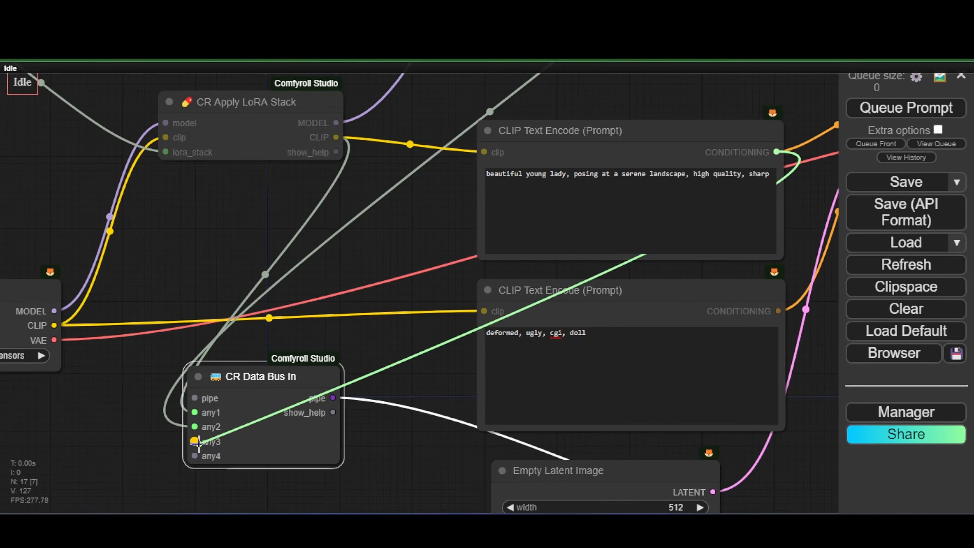
{"action": "left_click_drag", "start_coordinate": [777, 153], "coordinate": [194, 441]}
{"action": "scroll", "coordinate": [236, 427], "scroll_direction": "down", "scroll_amount": 5}
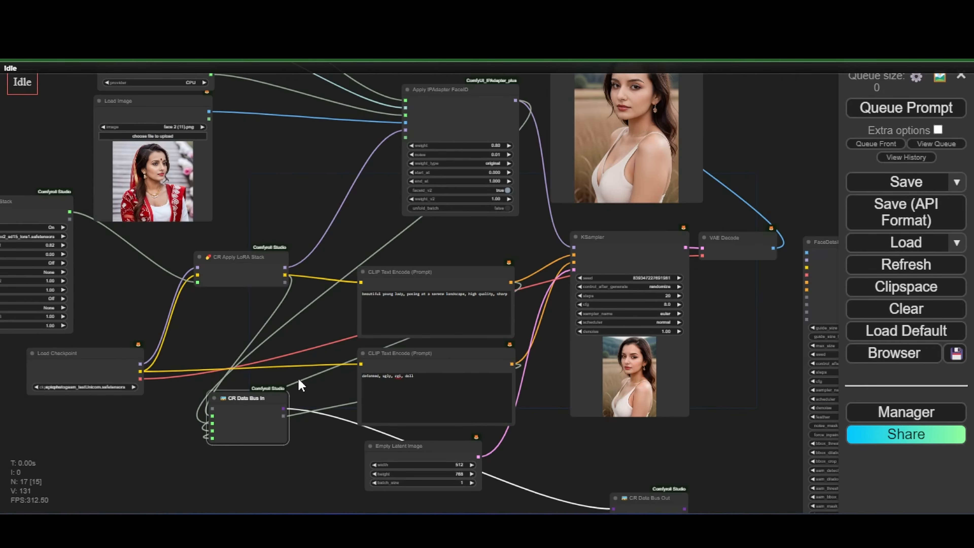
- Connect CR Data Bus Out's any1 output to FaceDetailer's clip input and any2 to its model input
{"action": "scroll", "coordinate": [298, 388], "scroll_direction": "up", "scroll_amount": 3}
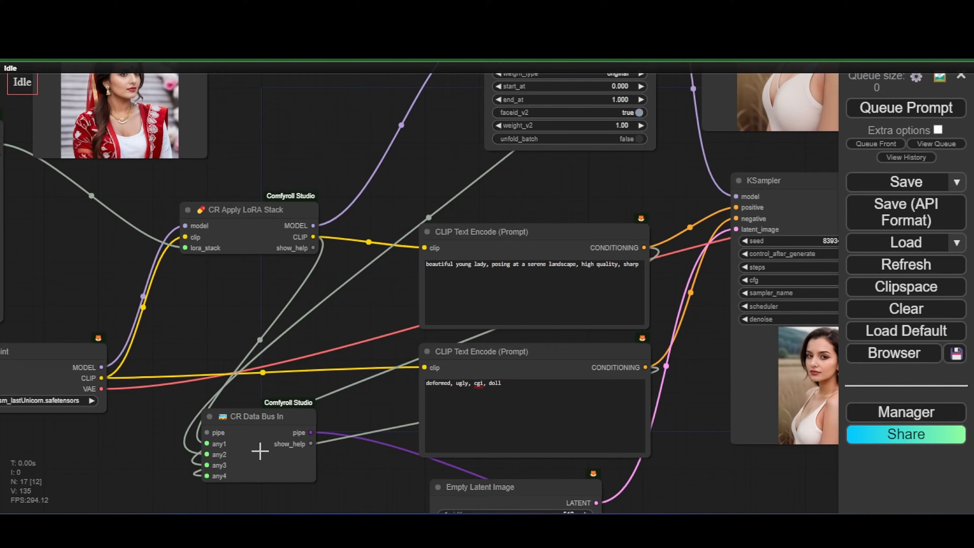
{"action": "scroll", "coordinate": [260, 450], "scroll_direction": "down", "scroll_amount": 7}
{"action": "left_click_drag", "start_coordinate": [554, 475], "coordinate": [488, 441]}
{"action": "left_click_drag", "start_coordinate": [511, 477], "coordinate": [621, 227]}
{"action": "scroll", "coordinate": [608, 472], "scroll_direction": "up", "scroll_amount": 7}
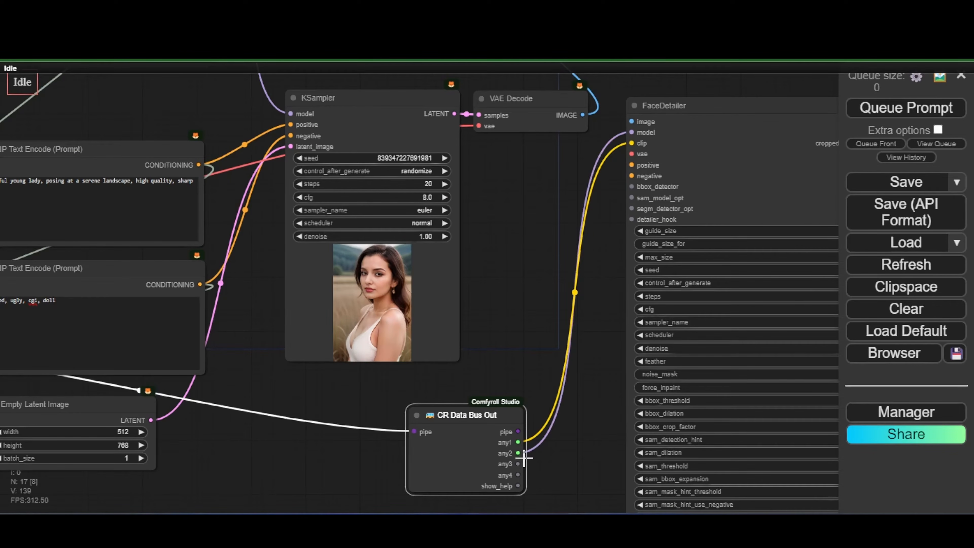
{"action": "scroll", "coordinate": [525, 268], "scroll_direction": "down", "scroll_amount": 2}
{"action": "left_click_drag", "start_coordinate": [524, 265], "coordinate": [631, 273]}
- Remove the CR Data Bus In and CR Data Bus Out nodes from the workflow
{"action": "left_click_drag", "start_coordinate": [56, 414], "coordinate": [319, 487]}
{"action": "scroll", "coordinate": [319, 487], "scroll_direction": "up", "scroll_amount": 7}
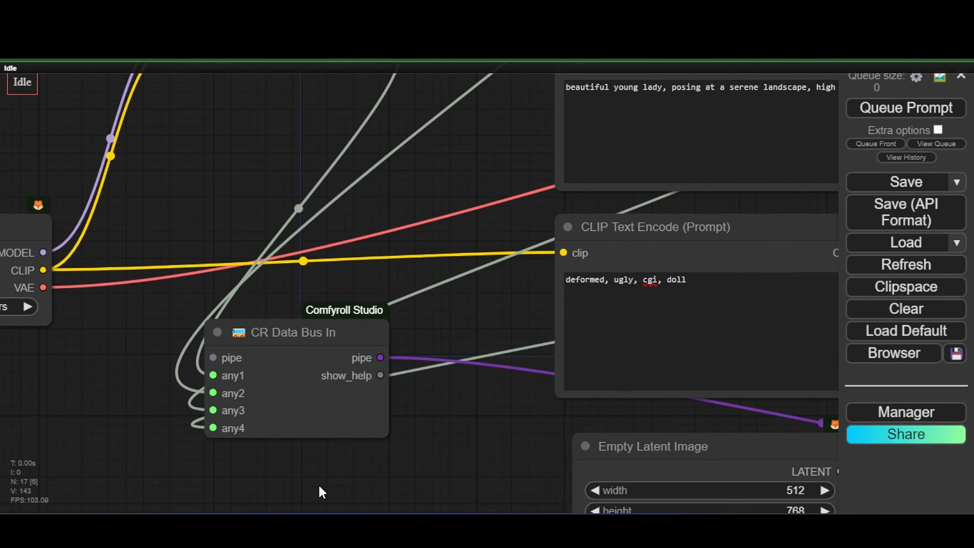
{"action": "scroll", "coordinate": [363, 283], "scroll_direction": "down", "scroll_amount": 5}
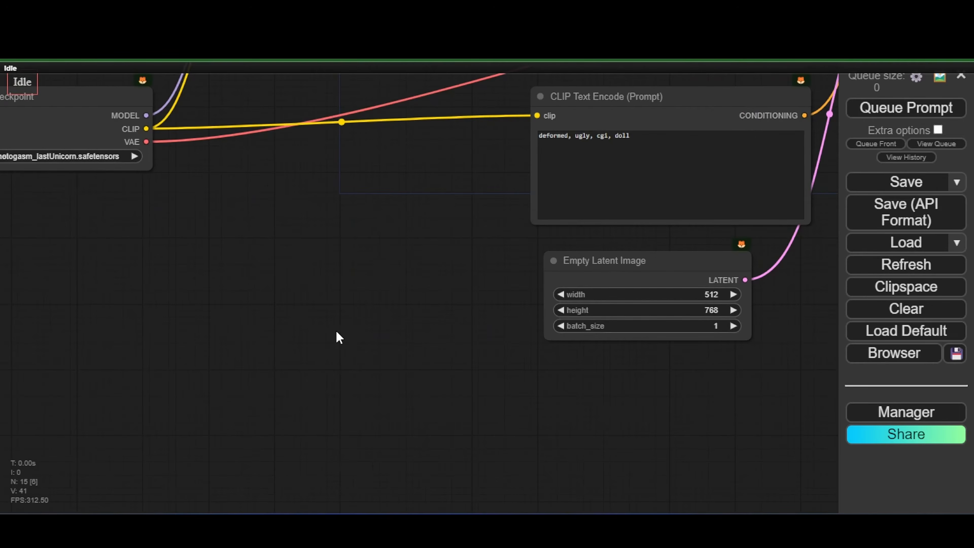
- Add a WAS Node Suite Bus Node below and beside Load Checkpoint
{"action": "left_click_drag", "start_coordinate": [337, 338], "coordinate": [408, 311]}
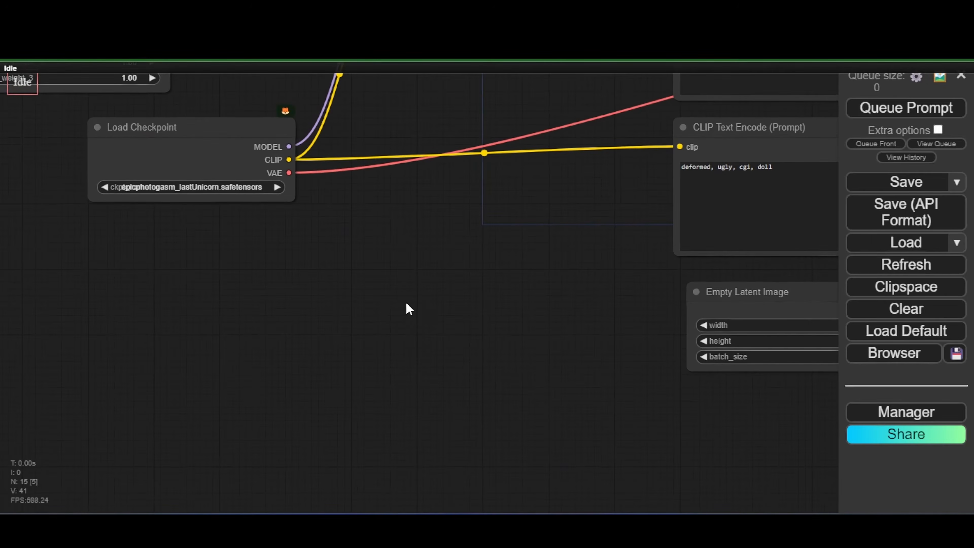
{"action": "double_click", "coordinate": [409, 315]}
{"action": "type", "text": "bus"}
{"action": "left_click", "coordinate": [424, 416]}
{"action": "scroll", "coordinate": [424, 415], "scroll_direction": "up", "scroll_amount": 3}
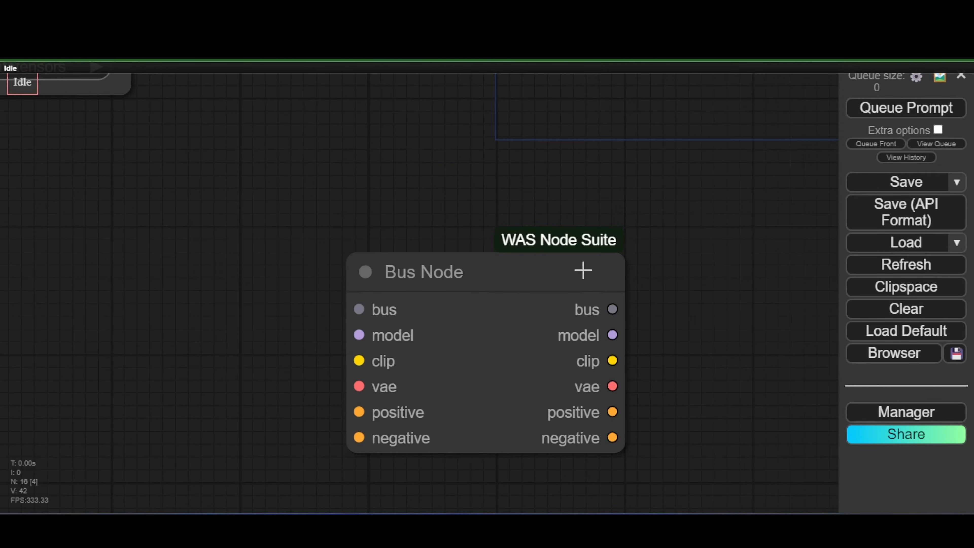
{"action": "scroll", "coordinate": [583, 271], "scroll_direction": "down", "scroll_amount": 13}
{"action": "left_click_drag", "start_coordinate": [561, 218], "coordinate": [564, 315]}
{"action": "left_click_drag", "start_coordinate": [550, 362], "coordinate": [550, 342]}
{"action": "scroll", "coordinate": [550, 342], "scroll_direction": "up", "scroll_amount": 3}
{"action": "left_click_drag", "start_coordinate": [364, 169], "coordinate": [356, 259]}
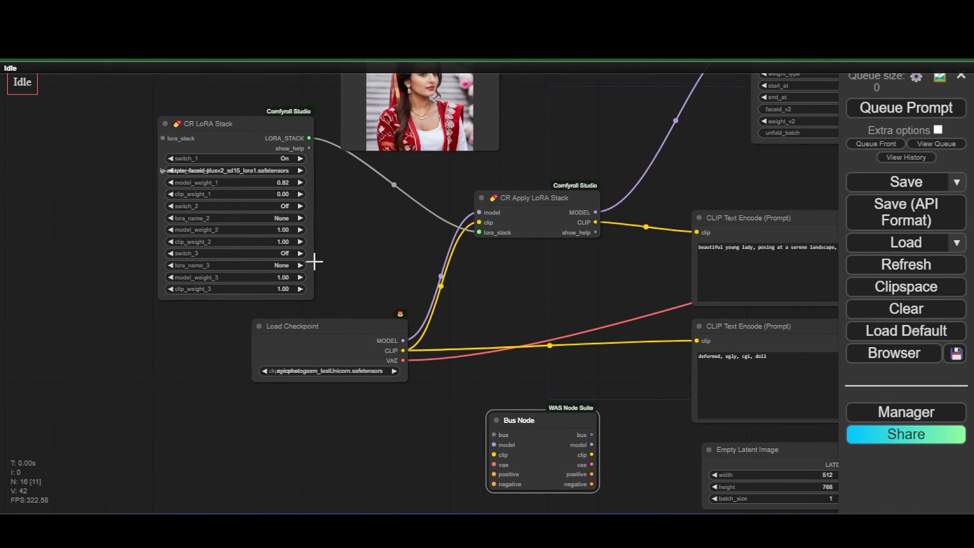
{"action": "scroll", "coordinate": [519, 421], "scroll_direction": "up", "scroll_amount": 7}
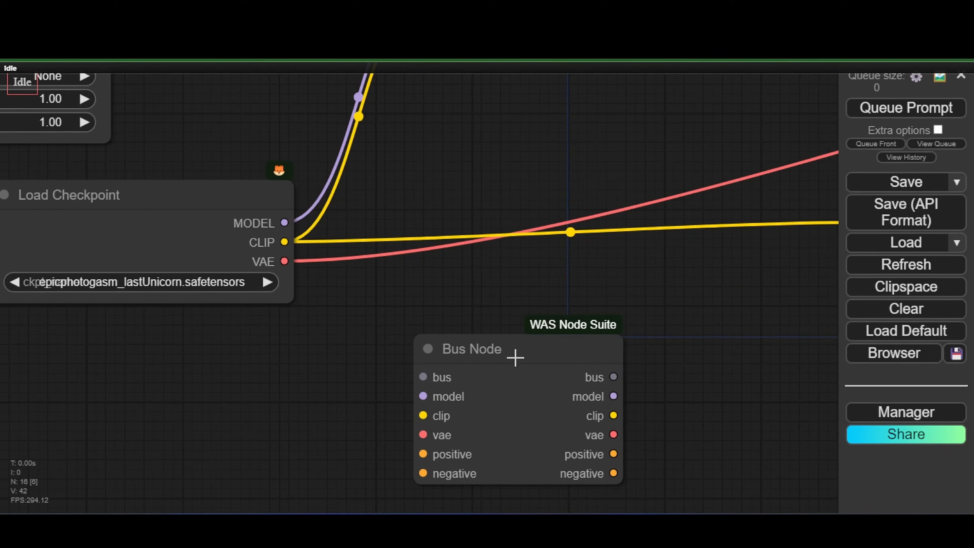
- Wire the IPAdapter's MODEL, the LoRA stack's CLIP and both prompt conditionings into the Bus Node's matching inputs
{"action": "scroll", "coordinate": [469, 333], "scroll_direction": "down", "scroll_amount": 9}
{"action": "left_click_drag", "start_coordinate": [469, 333], "coordinate": [385, 396]}
{"action": "scroll", "coordinate": [742, 124], "scroll_direction": "down", "scroll_amount": 1}
{"action": "left_click", "coordinate": [685, 113]}
{"action": "left_click_drag", "start_coordinate": [702, 91], "coordinate": [372, 420]}
{"action": "scroll", "coordinate": [430, 382], "scroll_direction": "up", "scroll_amount": 4}
{"action": "left_click_drag", "start_coordinate": [557, 341], "coordinate": [505, 319]}
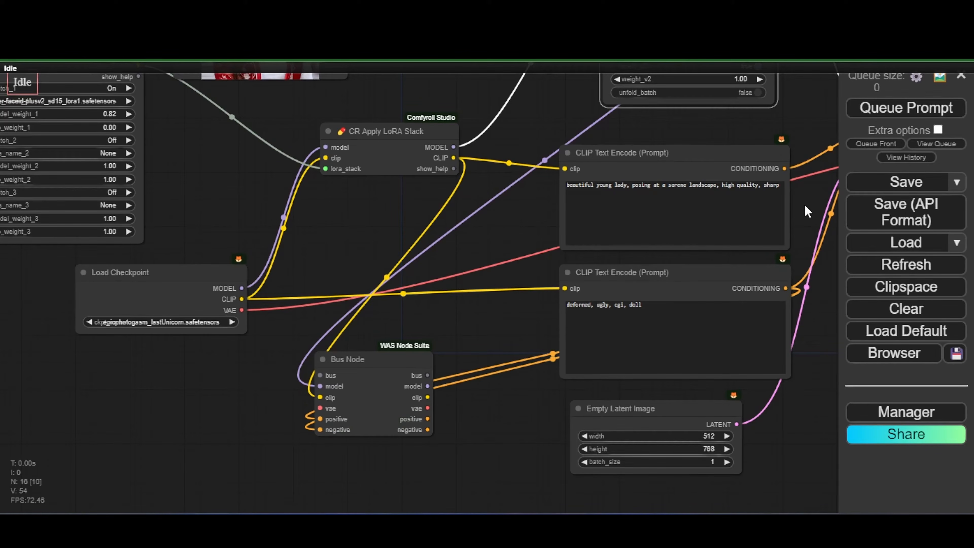
- Move the Bus Node down into the empty space below the Empty Latent Image node
{"action": "scroll", "coordinate": [484, 383], "scroll_direction": "down", "scroll_amount": 2}
{"action": "left_click_drag", "start_coordinate": [483, 384], "coordinate": [483, 263]}
{"action": "left_click_drag", "start_coordinate": [422, 244], "coordinate": [463, 396]}
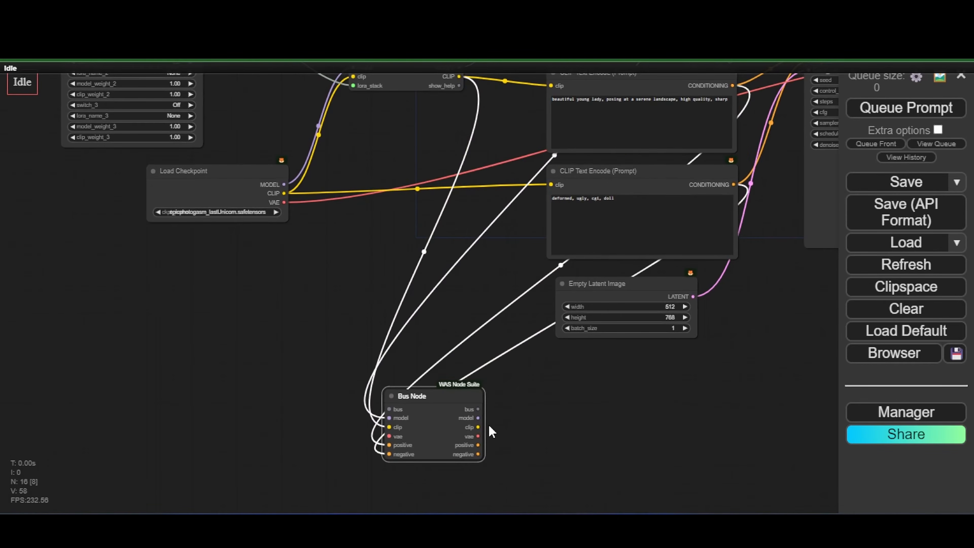
{"action": "scroll", "coordinate": [530, 445], "scroll_direction": "up", "scroll_amount": 11}
- Duplicate the Bus Node and connect the original's bus output to the copy's bus input
{"action": "left_click_drag", "start_coordinate": [530, 445], "coordinate": [555, 409]}
{"action": "left_click_drag", "start_coordinate": [388, 269], "coordinate": [758, 251], "text": "alt"}
{"action": "left_click_drag", "start_coordinate": [404, 309], "coordinate": [522, 295]}
- Move the duplicated Bus Node across to the space below KSampler, next to FaceDetailer
{"action": "scroll", "coordinate": [575, 298], "scroll_direction": "down", "scroll_amount": 9}
{"action": "left_click_drag", "start_coordinate": [728, 313], "coordinate": [346, 350]}
{"action": "left_click_drag", "start_coordinate": [289, 321], "coordinate": [749, 301]}
{"action": "left_click_drag", "start_coordinate": [761, 248], "coordinate": [397, 290]}
{"action": "left_click_drag", "start_coordinate": [370, 343], "coordinate": [405, 245]}
{"action": "scroll", "coordinate": [411, 253], "scroll_direction": "down", "scroll_amount": 3}
{"action": "left_click_drag", "start_coordinate": [424, 195], "coordinate": [399, 401]}
{"action": "scroll", "coordinate": [427, 300], "scroll_direction": "up", "scroll_amount": 4}
{"action": "left_click_drag", "start_coordinate": [347, 469], "coordinate": [348, 436]}
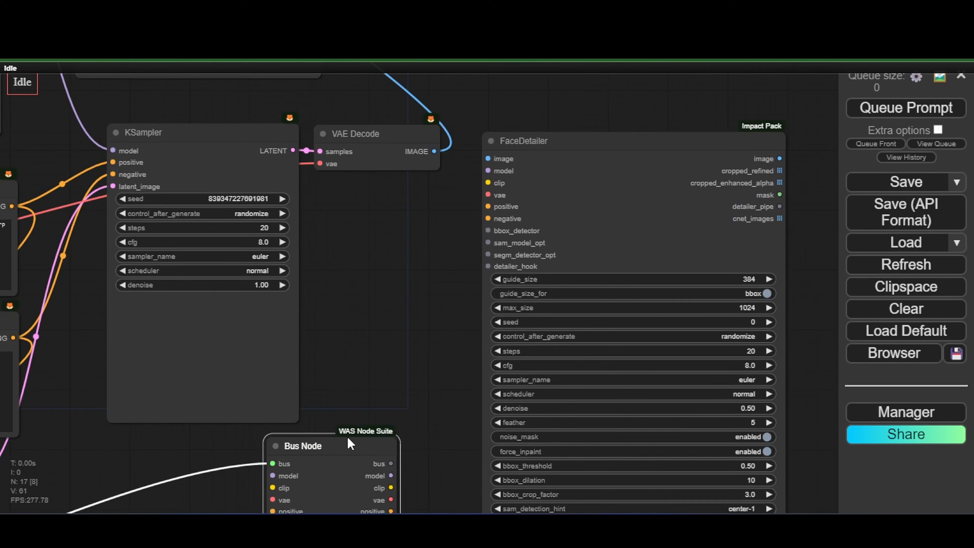
- Connect the second Bus Node's model, clip, positive and negative outputs to the matching FaceDetailer inputs
{"action": "scroll", "coordinate": [422, 457], "scroll_direction": "up", "scroll_amount": 3}
{"action": "left_click_drag", "start_coordinate": [487, 155], "coordinate": [488, 158]}
{"action": "left_click_drag", "start_coordinate": [502, 88], "coordinate": [499, 88]}
{"action": "left_click_drag", "start_coordinate": [355, 332], "coordinate": [360, 296]}
{"action": "scroll", "coordinate": [367, 225], "scroll_direction": "down", "scroll_amount": 2}
{"action": "left_click_drag", "start_coordinate": [478, 119], "coordinate": [478, 120]}
{"action": "left_click_drag", "start_coordinate": [370, 468], "coordinate": [484, 135]}
- Add a Load VAE node near the first Bus Node and select vae-ft-mse-840000-ema-pruned.safetensors
{"action": "scroll", "coordinate": [472, 302], "scroll_direction": "down", "scroll_amount": 3}
{"action": "scroll", "coordinate": [472, 433], "scroll_direction": "down", "scroll_amount": 5}
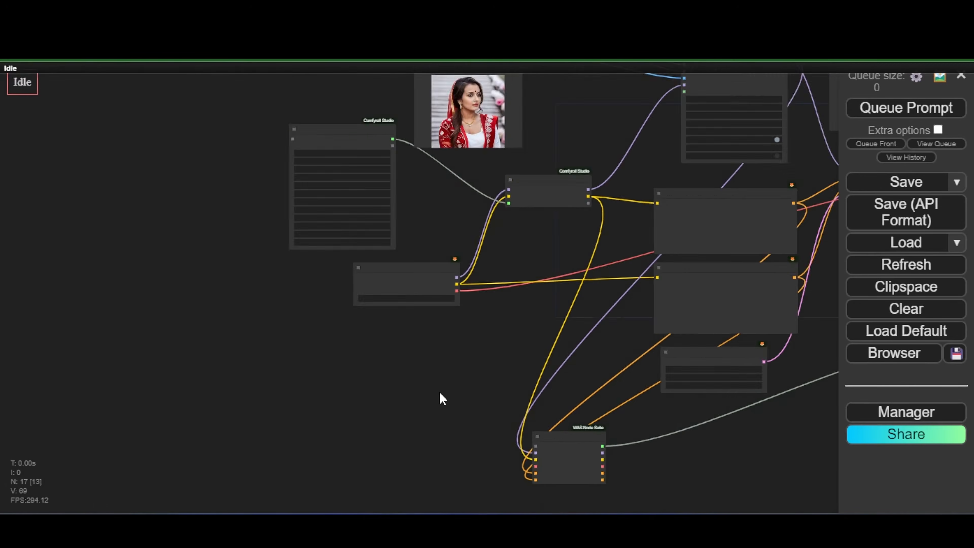
{"action": "scroll", "coordinate": [442, 398], "scroll_direction": "up", "scroll_amount": 5}
{"action": "double_click", "coordinate": [354, 289]}
{"action": "type", "text": "load"}
{"action": "left_click", "coordinate": [349, 319]}
{"action": "scroll", "coordinate": [418, 305], "scroll_direction": "up", "scroll_amount": 4}
{"action": "left_click", "coordinate": [432, 315]}
{"action": "left_click", "coordinate": [466, 411]}
- Position the Load VAE node and connect its VAE output to the first Bus Node's vae input
{"action": "left_click_drag", "start_coordinate": [450, 285], "coordinate": [410, 285]}
{"action": "scroll", "coordinate": [512, 315], "scroll_direction": "down", "scroll_amount": 2}
{"action": "left_click_drag", "start_coordinate": [512, 315], "coordinate": [428, 231]}
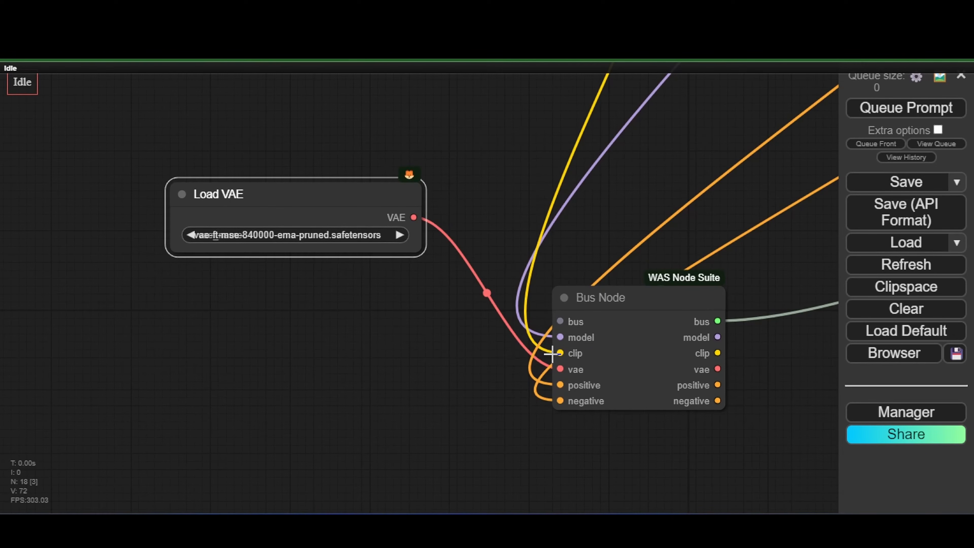
- Connect the second Bus Node's vae output to FaceDetailer's vae input
{"action": "scroll", "coordinate": [478, 229], "scroll_direction": "down", "scroll_amount": 9}
{"action": "left_click_drag", "start_coordinate": [556, 244], "coordinate": [425, 284]}
{"action": "scroll", "coordinate": [425, 281], "scroll_direction": "up", "scroll_amount": 6}
{"action": "scroll", "coordinate": [263, 298], "scroll_direction": "down", "scroll_amount": 2}
{"action": "left_click_drag", "start_coordinate": [821, 327], "coordinate": [394, 427]}
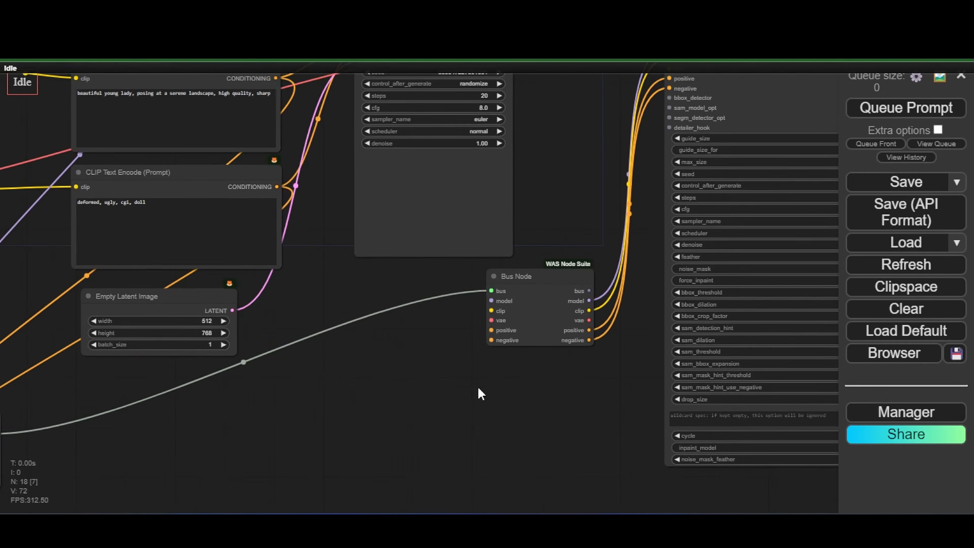
{"action": "left_click_drag", "start_coordinate": [664, 343], "coordinate": [543, 462]}
{"action": "scroll", "coordinate": [543, 463], "scroll_direction": "up", "scroll_amount": 2}
{"action": "left_click_drag", "start_coordinate": [454, 439], "coordinate": [551, 136]}
- Connect VAE Decode's IMAGE output to FaceDetailer's image input
{"action": "scroll", "coordinate": [422, 205], "scroll_direction": "down", "scroll_amount": 2}
{"action": "left_click_drag", "start_coordinate": [415, 207], "coordinate": [355, 367]}
{"action": "scroll", "coordinate": [424, 272], "scroll_direction": "up", "scroll_amount": 4}
{"action": "left_click_drag", "start_coordinate": [424, 272], "coordinate": [488, 280]}
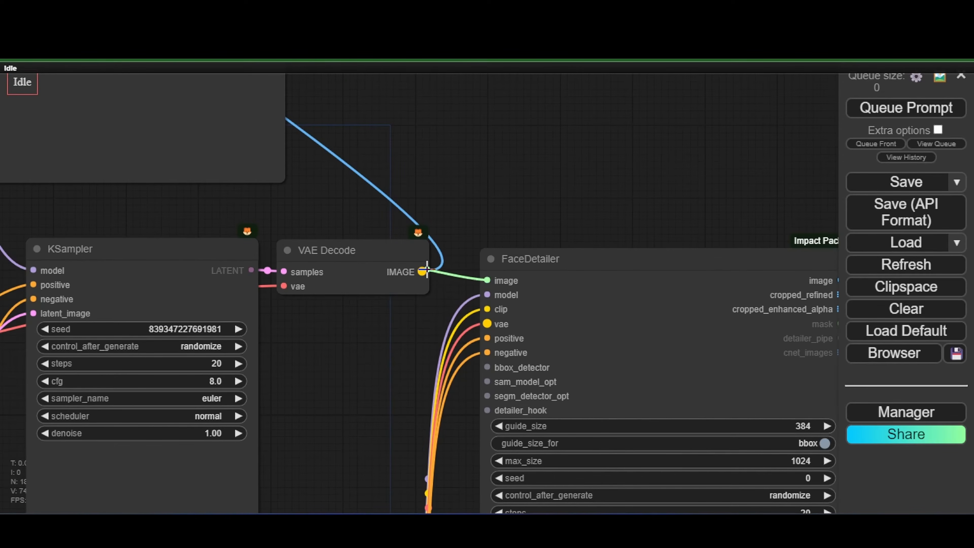
- Add a Preview Image node fed by FaceDetailer's image output
{"action": "scroll", "coordinate": [393, 380], "scroll_direction": "down", "scroll_amount": 2}
{"action": "left_click_drag", "start_coordinate": [727, 289], "coordinate": [607, 263]}
{"action": "left_click_drag", "start_coordinate": [588, 217], "coordinate": [649, 225]}
{"action": "scroll", "coordinate": [665, 230], "scroll_direction": "down", "scroll_amount": 1}
{"action": "scroll", "coordinate": [670, 169], "scroll_direction": "up", "scroll_amount": 3}
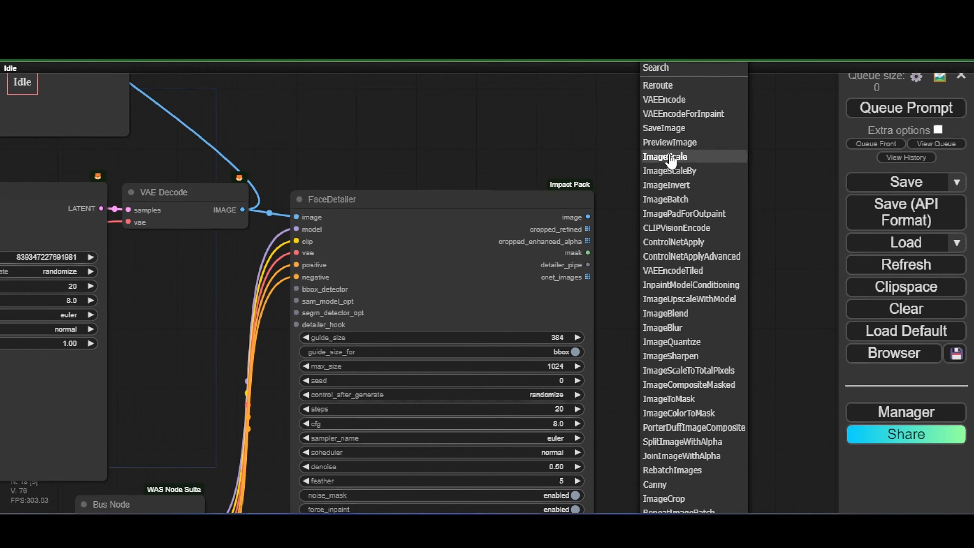
{"action": "left_click", "coordinate": [670, 169]}
- Place the enlarged Preview Image node beside the Save Image node and queue the prompt
{"action": "left_click_drag", "start_coordinate": [697, 204], "coordinate": [385, 202]}
{"action": "left_click_drag", "start_coordinate": [458, 226], "coordinate": [592, 469]}
{"action": "left_click_drag", "start_coordinate": [715, 457], "coordinate": [657, 146]}
{"action": "scroll", "coordinate": [669, 421], "scroll_direction": "up", "scroll_amount": 4}
{"action": "scroll", "coordinate": [670, 421], "scroll_direction": "down", "scroll_amount": 3}
{"action": "left_click_drag", "start_coordinate": [719, 411], "coordinate": [709, 242]}
{"action": "scroll", "coordinate": [708, 373], "scroll_direction": "up", "scroll_amount": 4}
{"action": "scroll", "coordinate": [711, 374], "scroll_direction": "down", "scroll_amount": 6}
{"action": "left_click", "coordinate": [889, 115]}
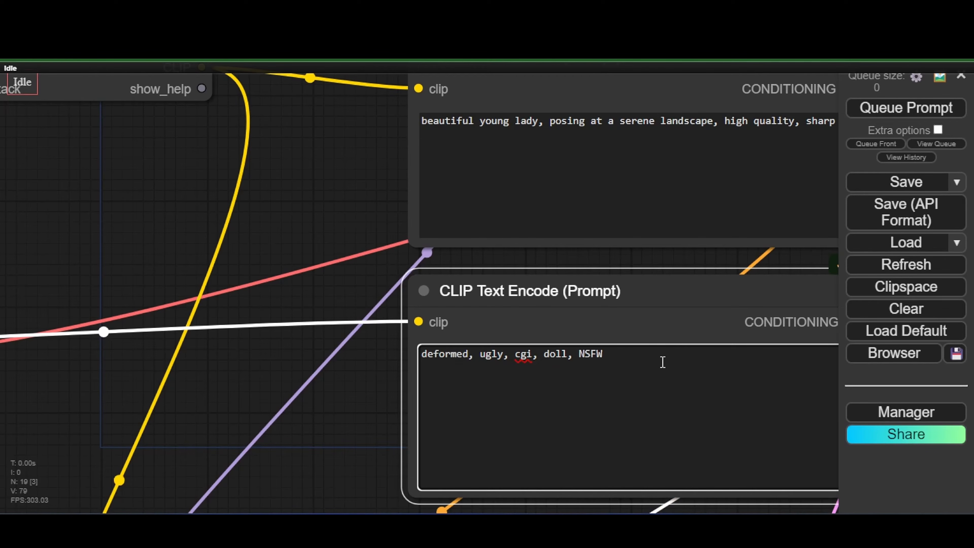
- Extend the negative prompt to "deformed, ugly, cgi, doll, NSFW, NUDE"
{"action": "type", "text": ", NUDE"}
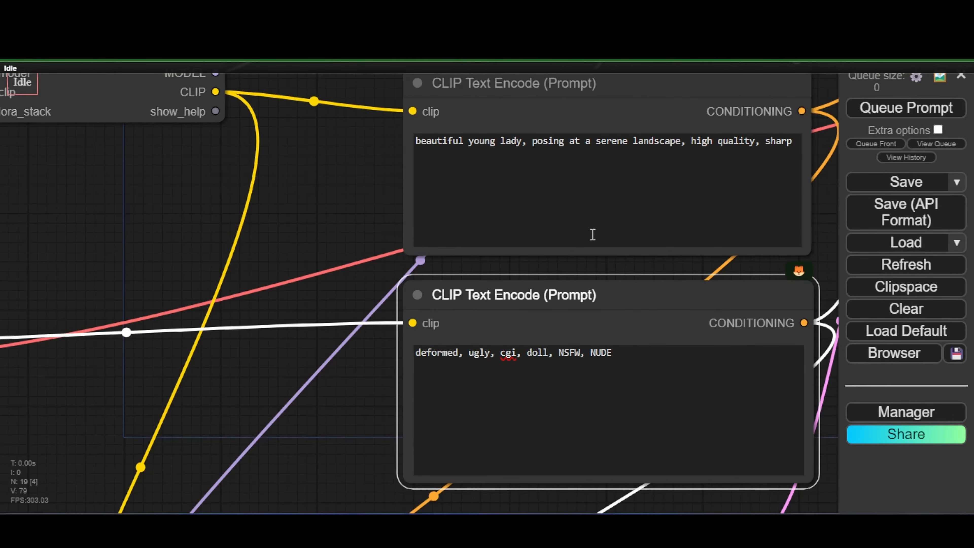
{"action": "scroll", "coordinate": [594, 235], "scroll_direction": "down", "scroll_amount": 6}
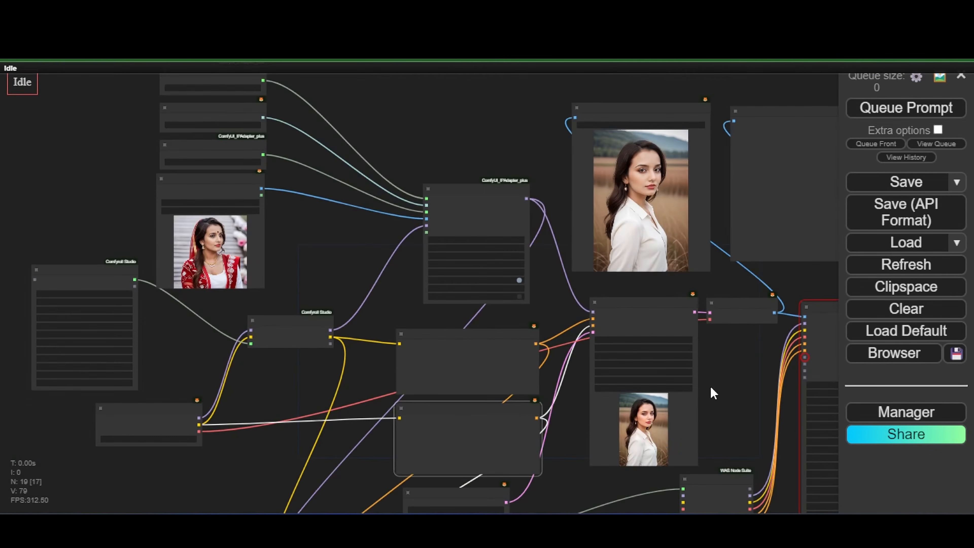
- Move the FaceDetailer node farther away from VAE Decode to free space before its inputs
{"action": "scroll", "coordinate": [731, 292], "scroll_direction": "up", "scroll_amount": 6}
{"action": "scroll", "coordinate": [591, 280], "scroll_direction": "down", "scroll_amount": 5}
{"action": "left_click_drag", "start_coordinate": [613, 253], "coordinate": [720, 252]}
{"action": "left_click_drag", "start_coordinate": [533, 295], "coordinate": [540, 316]}
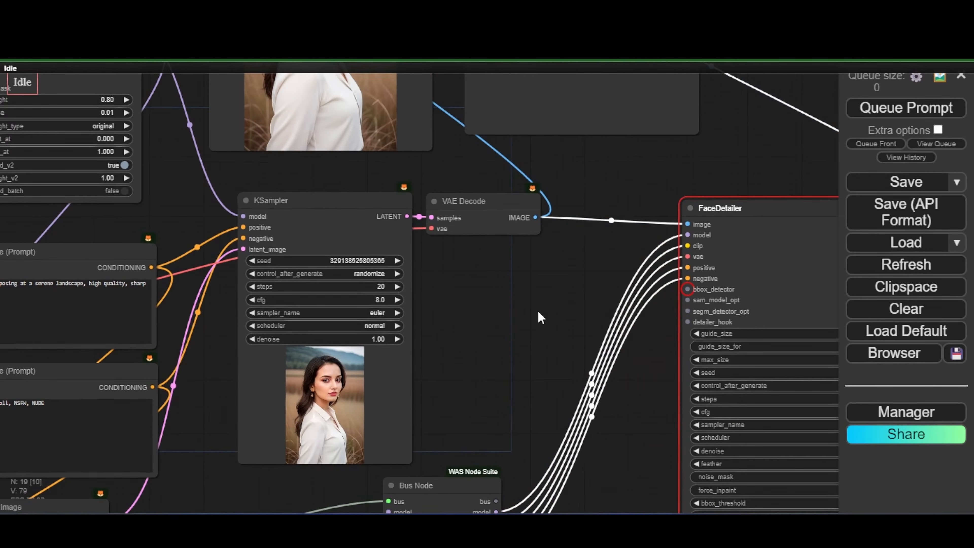
- Add an UltralyticsDetectorProvider node near VAE Decode that feeds FaceDetailer's bbox_detector input
{"action": "left_click_drag", "start_coordinate": [688, 290], "coordinate": [505, 307]}
{"action": "left_click", "coordinate": [529, 499]}
{"action": "scroll", "coordinate": [495, 305], "scroll_direction": "up", "scroll_amount": 4}
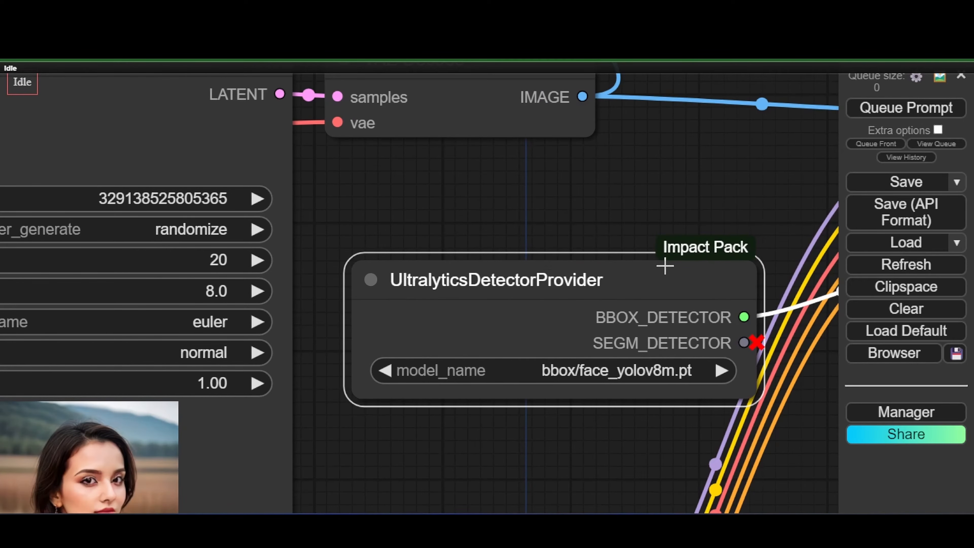
- Set the UltralyticsDetectorProvider's detection model to bbox/face_yolov8m.pt
{"action": "left_click", "coordinate": [640, 379]}
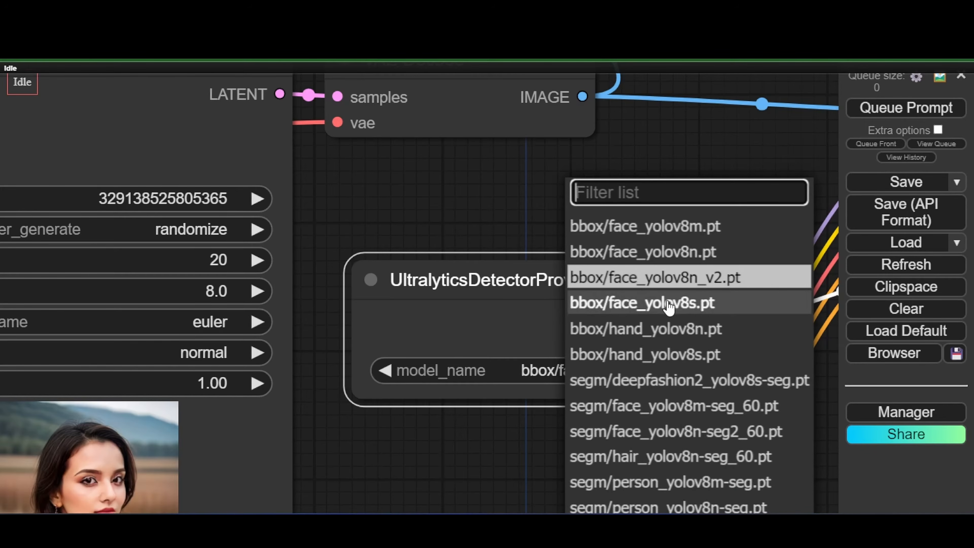
{"action": "left_click", "coordinate": [645, 303]}
{"action": "left_click", "coordinate": [674, 377]}
{"action": "left_click", "coordinate": [668, 225]}
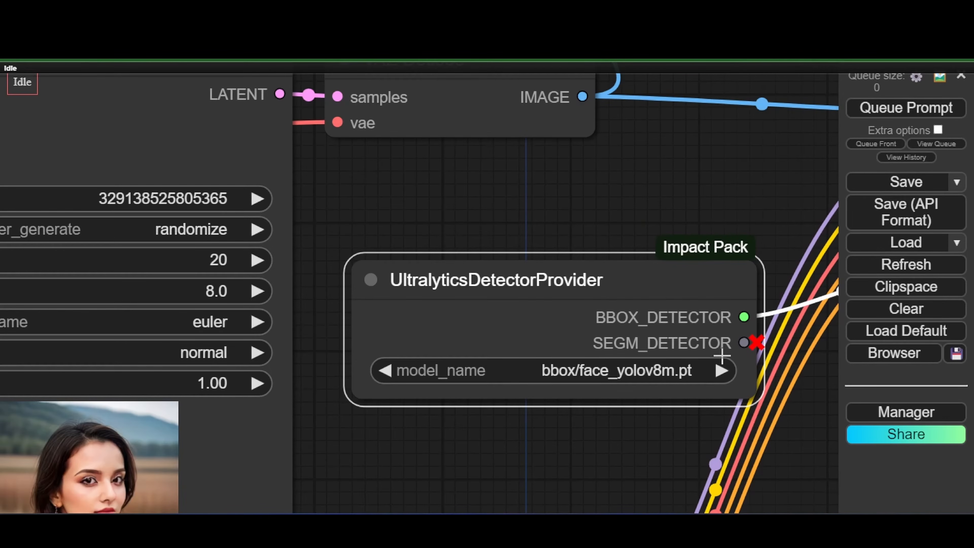
- Queue the prompt with the face detector connected to FaceDetailer
{"action": "scroll", "coordinate": [652, 261], "scroll_direction": "down", "scroll_amount": 3}
{"action": "scroll", "coordinate": [623, 203], "scroll_direction": "down", "scroll_amount": 6}
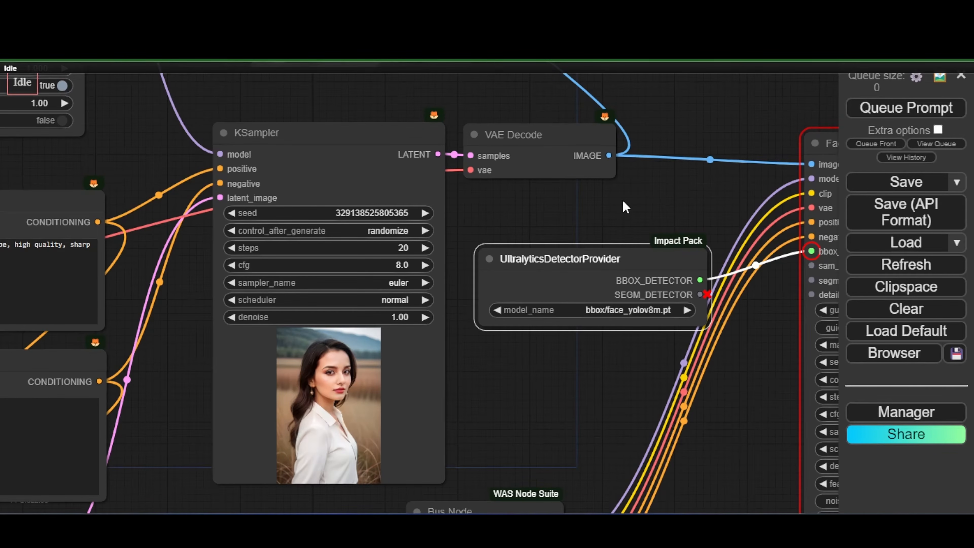
{"action": "left_click", "coordinate": [881, 111]}
{"action": "scroll", "coordinate": [759, 177], "scroll_direction": "down", "scroll_amount": 1}
{"action": "left_click_drag", "start_coordinate": [759, 177], "coordinate": [752, 182]}
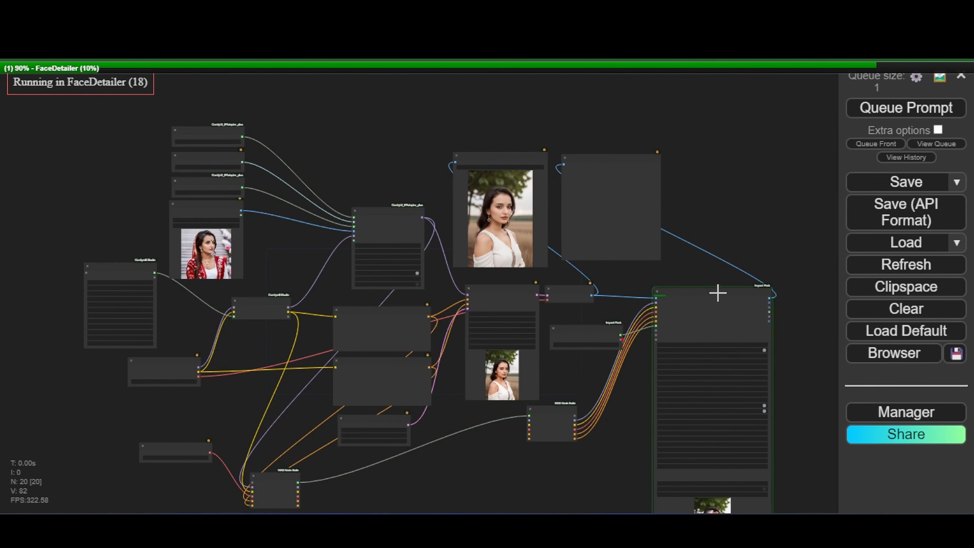
- Examine the FaceDetailer node's progress and the generated images across the workflow
{"action": "scroll", "coordinate": [717, 290], "scroll_direction": "up", "scroll_amount": 10}
{"action": "scroll", "coordinate": [702, 383], "scroll_direction": "down", "scroll_amount": 14}
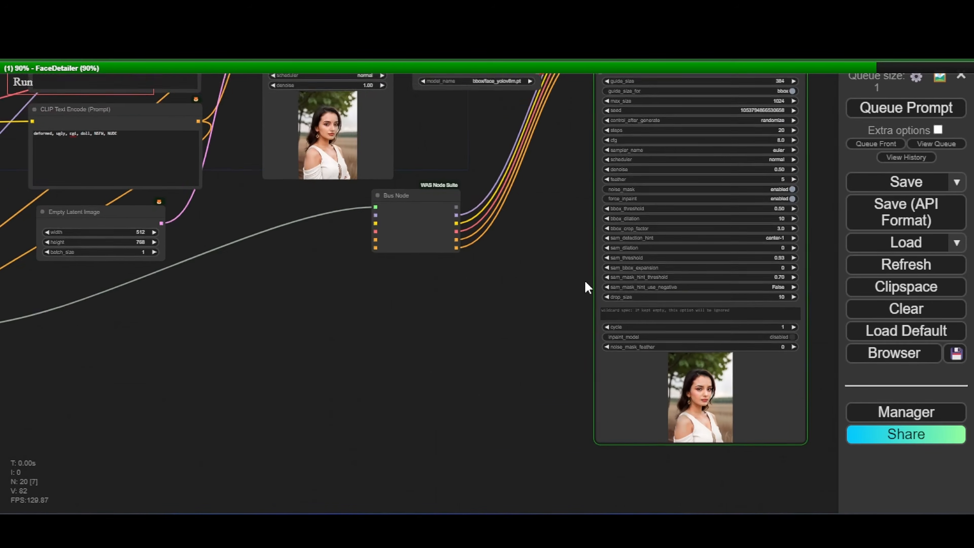
{"action": "scroll", "coordinate": [554, 159], "scroll_direction": "down", "scroll_amount": 2}
{"action": "left_click_drag", "start_coordinate": [555, 159], "coordinate": [574, 429]}
{"action": "left_click_drag", "start_coordinate": [485, 144], "coordinate": [539, 248]}
{"action": "scroll", "coordinate": [540, 248], "scroll_direction": "up", "scroll_amount": 13}
{"action": "scroll", "coordinate": [446, 295], "scroll_direction": "down", "scroll_amount": 2}
{"action": "left_click_drag", "start_coordinate": [467, 248], "coordinate": [278, 248]}
{"action": "scroll", "coordinate": [194, 276], "scroll_direction": "up", "scroll_amount": 4}
{"action": "scroll", "coordinate": [533, 345], "scroll_direction": "down", "scroll_amount": 2}
{"action": "left_click_drag", "start_coordinate": [424, 307], "coordinate": [365, 287]}
{"action": "scroll", "coordinate": [612, 245], "scroll_direction": "up", "scroll_amount": 3}
{"action": "left_click_drag", "start_coordinate": [273, 296], "coordinate": [420, 300]}
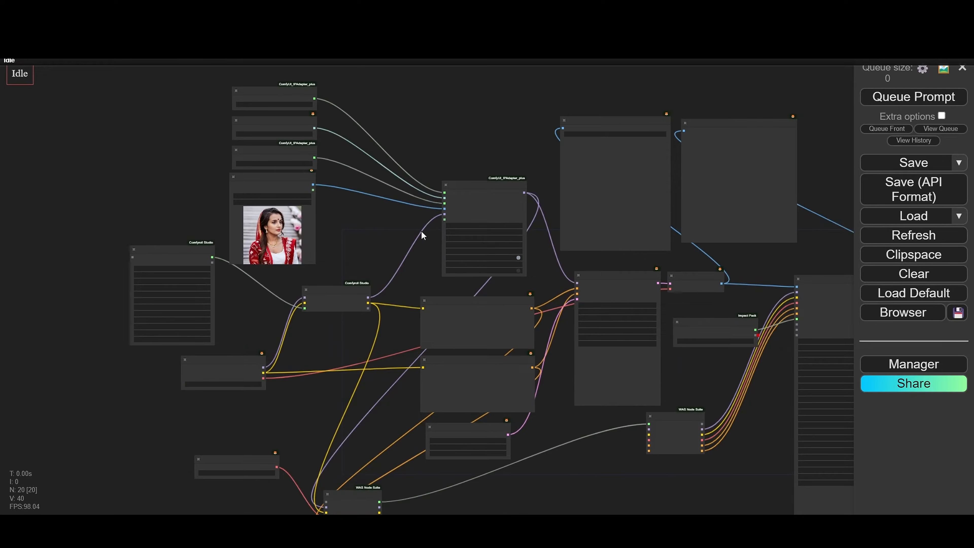
- Queue the prompt again and examine the base portrait in the Save Image node
{"action": "left_click_drag", "start_coordinate": [421, 230], "coordinate": [357, 194]}
{"action": "scroll", "coordinate": [814, 156], "scroll_direction": "down", "scroll_amount": 1}
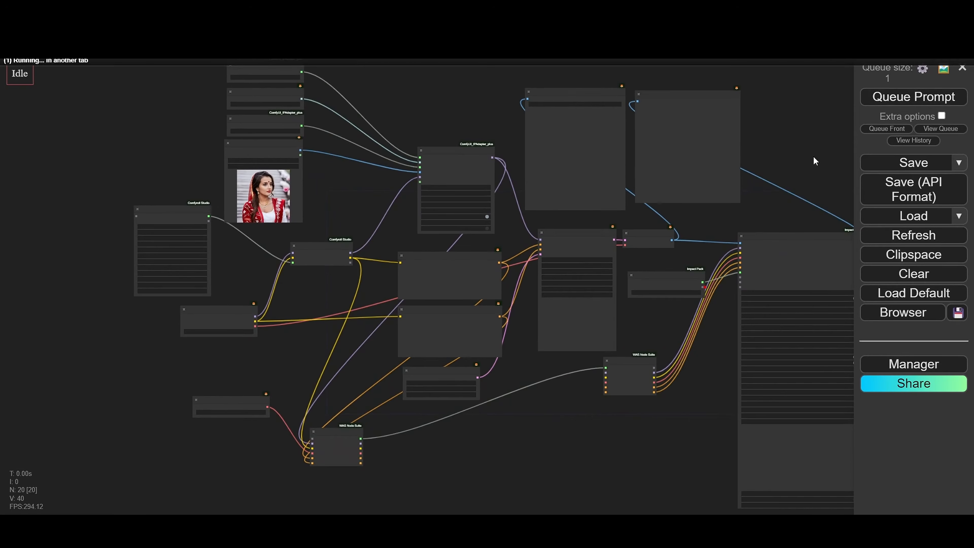
{"action": "left_click_drag", "start_coordinate": [814, 156], "coordinate": [705, 156]}
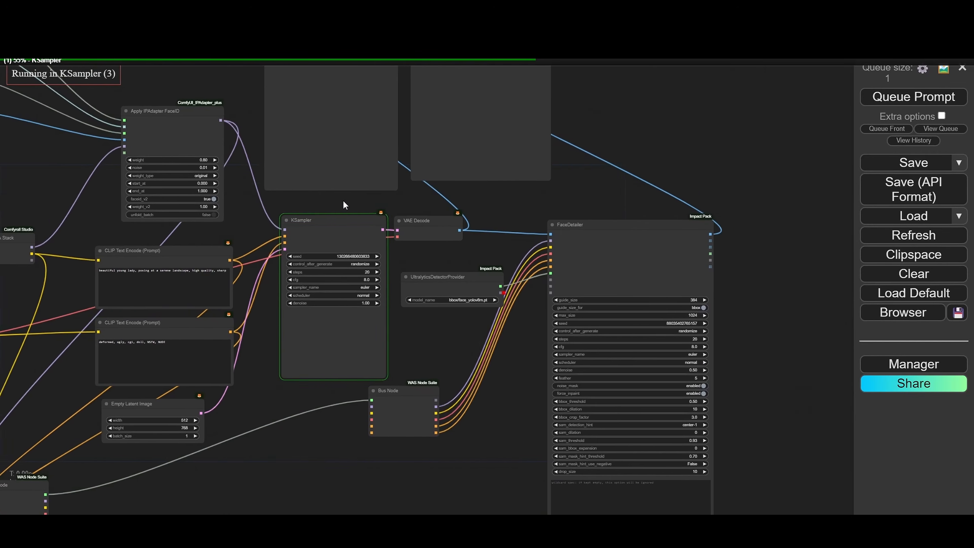
{"action": "left_click_drag", "start_coordinate": [343, 200], "coordinate": [420, 191]}
{"action": "left_click_drag", "start_coordinate": [524, 329], "coordinate": [456, 415]}
{"action": "scroll", "coordinate": [290, 155], "scroll_direction": "up", "scroll_amount": 1}
{"action": "scroll", "coordinate": [290, 155], "scroll_direction": "up", "scroll_amount": 4}
{"action": "scroll", "coordinate": [600, 367], "scroll_direction": "down", "scroll_amount": 2}
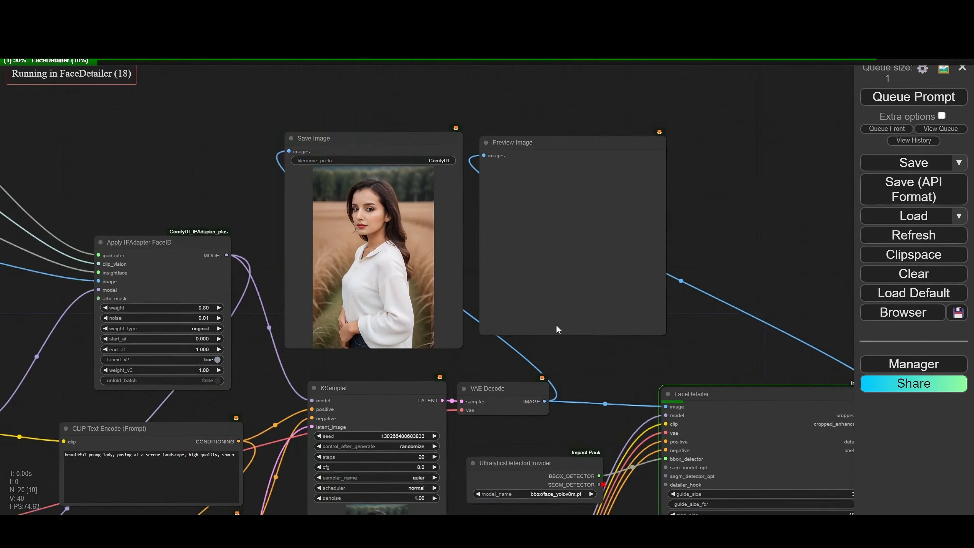
- Compare the Save Image and Preview Image portraits up close to judge what FaceDetailer changes in the face
{"action": "left_click_drag", "start_coordinate": [599, 367], "coordinate": [466, 196]}
{"action": "left_click_drag", "start_coordinate": [480, 461], "coordinate": [378, 146]}
{"action": "scroll", "coordinate": [553, 351], "scroll_direction": "up", "scroll_amount": 10}
{"action": "scroll", "coordinate": [528, 355], "scroll_direction": "down", "scroll_amount": 12}
{"action": "left_click_drag", "start_coordinate": [402, 215], "coordinate": [352, 348]}
{"action": "left_click_drag", "start_coordinate": [335, 109], "coordinate": [444, 357]}
{"action": "scroll", "coordinate": [387, 205], "scroll_direction": "up", "scroll_amount": 8}
{"action": "left_click_drag", "start_coordinate": [245, 236], "coordinate": [429, 226]}
{"action": "scroll", "coordinate": [467, 272], "scroll_direction": "up", "scroll_amount": 3}
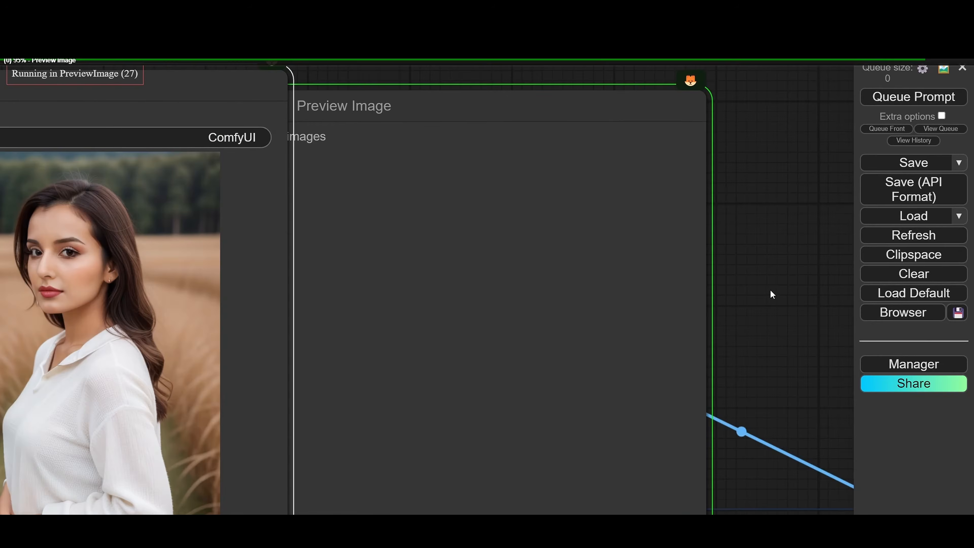
{"action": "scroll", "coordinate": [405, 262], "scroll_direction": "up", "scroll_amount": 4}
{"action": "left_click_drag", "start_coordinate": [405, 262], "coordinate": [519, 200]}
{"action": "scroll", "coordinate": [387, 274], "scroll_direction": "down", "scroll_amount": 3}
{"action": "left_click_drag", "start_coordinate": [372, 273], "coordinate": [419, 271]}
{"action": "scroll", "coordinate": [419, 271], "scroll_direction": "up", "scroll_amount": 2}
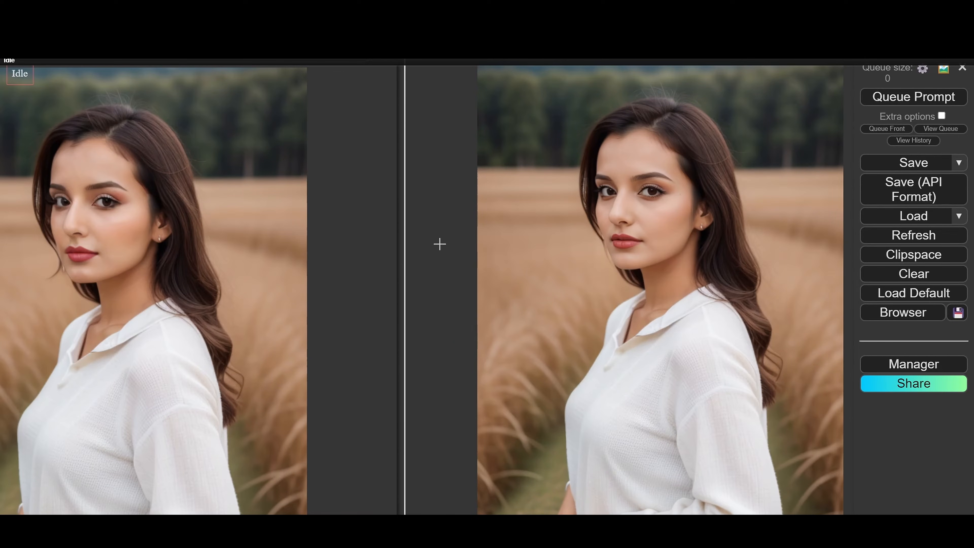
{"action": "scroll", "coordinate": [440, 244], "scroll_direction": "down", "scroll_amount": 6}
{"action": "scroll", "coordinate": [554, 341], "scroll_direction": "up", "scroll_amount": 2}
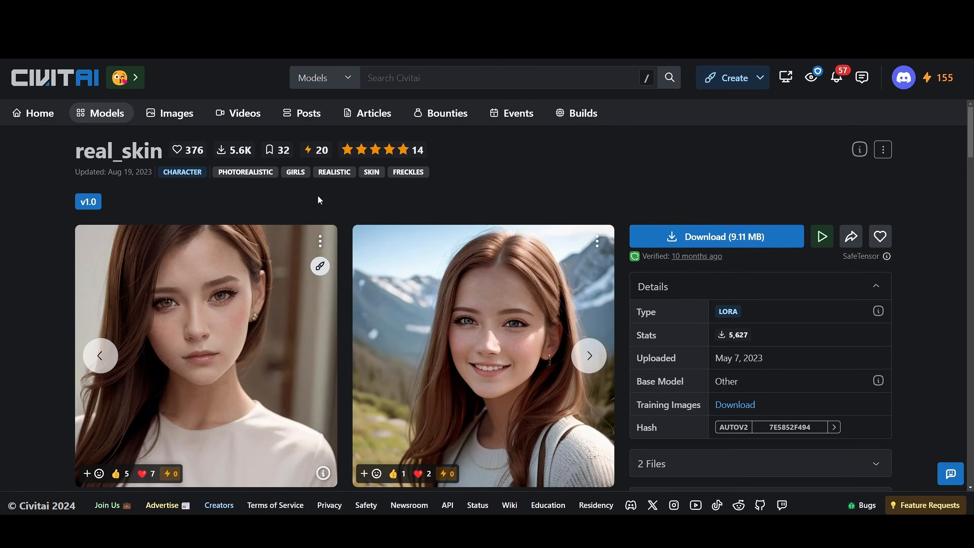
- On Civitai, review the real_skin LoRA page, including its description and sample images
{"action": "scroll", "coordinate": [473, 228], "scroll_direction": "down", "scroll_amount": 3}
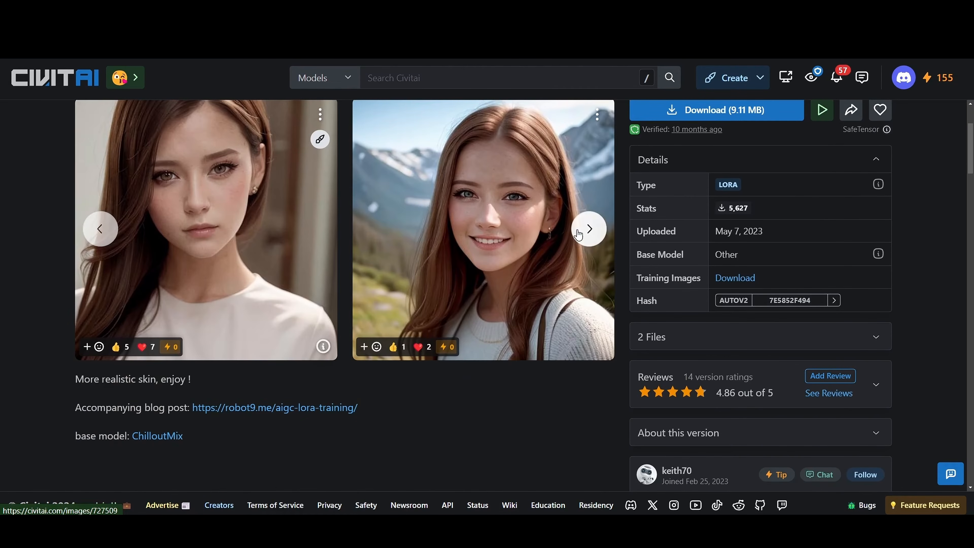
{"action": "left_click", "coordinate": [587, 235]}
{"action": "left_click", "coordinate": [587, 235]}
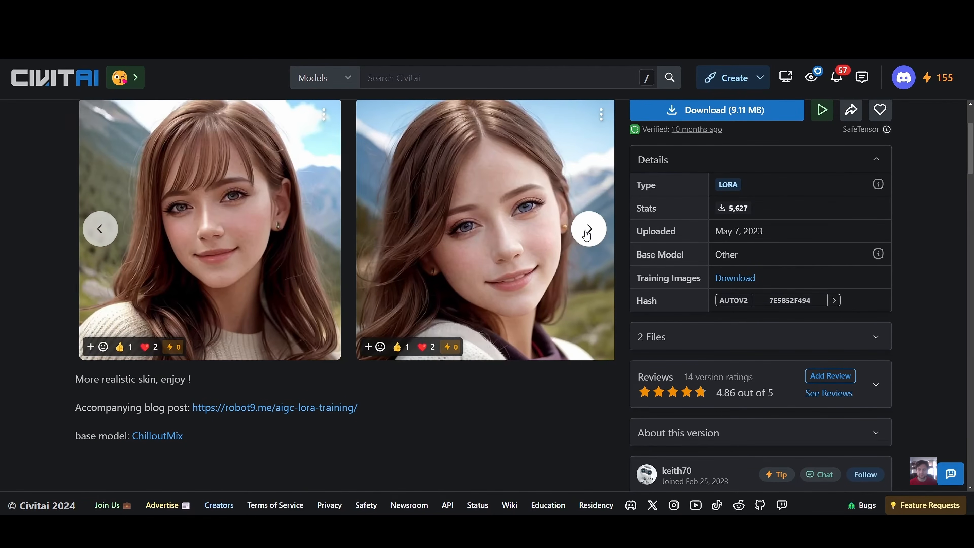
{"action": "left_click", "coordinate": [587, 235]}
{"action": "scroll", "coordinate": [587, 235], "scroll_direction": "up", "scroll_amount": 3}
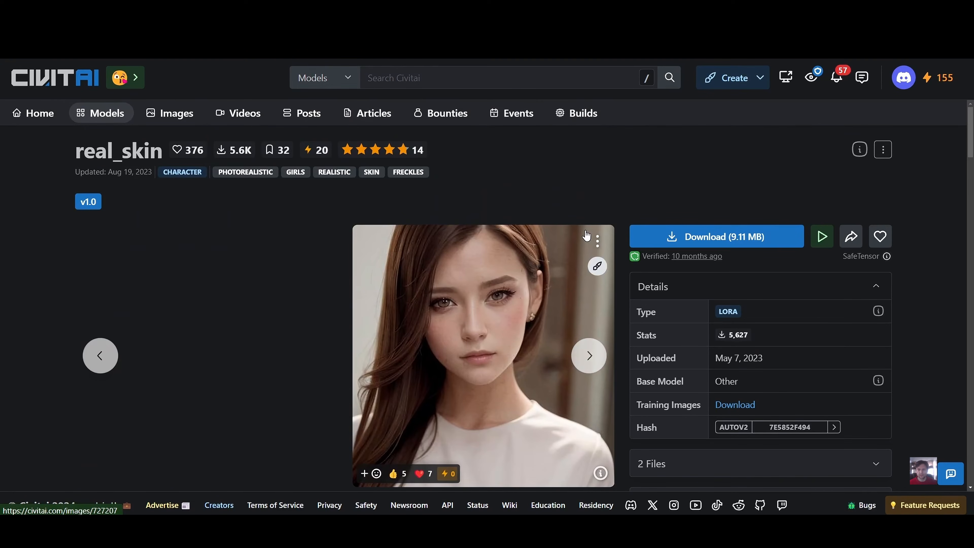
- Back in ComfyUI, enable CR LoRA Stack's second LoRA with real_skin.safetensors and a clip weight of 1.00
{"action": "scroll", "coordinate": [587, 235], "scroll_direction": "down", "scroll_amount": 6}
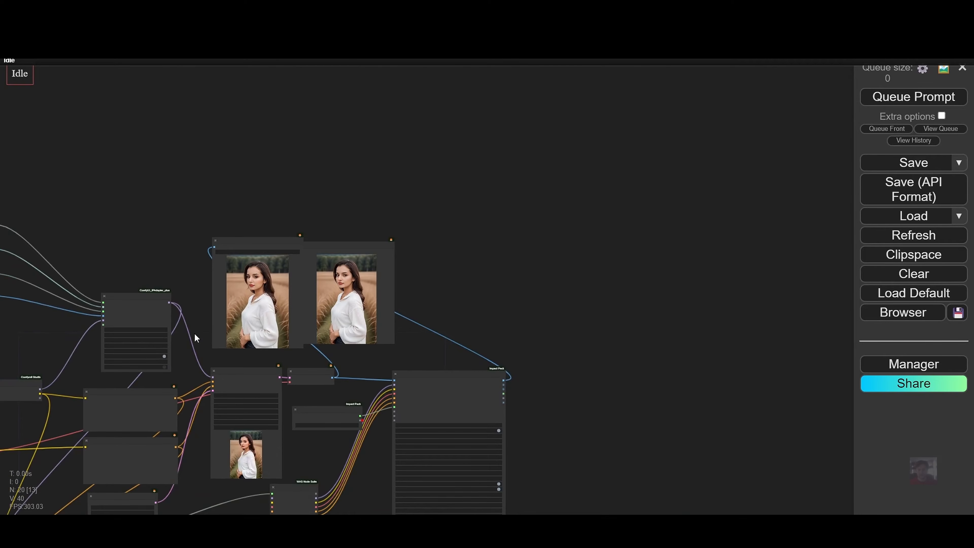
{"action": "scroll", "coordinate": [216, 288], "scroll_direction": "up", "scroll_amount": 10}
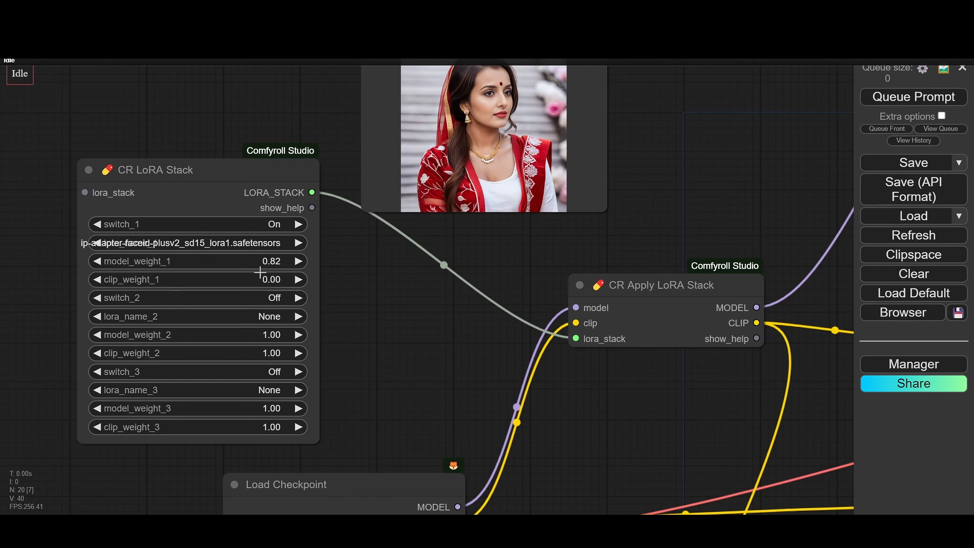
{"action": "left_click", "coordinate": [245, 321]}
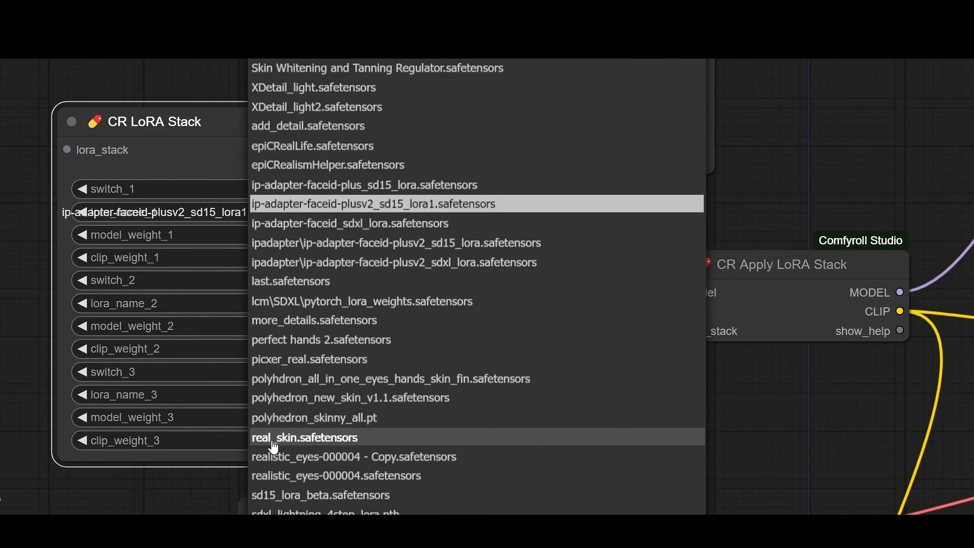
{"action": "left_click", "coordinate": [273, 442]}
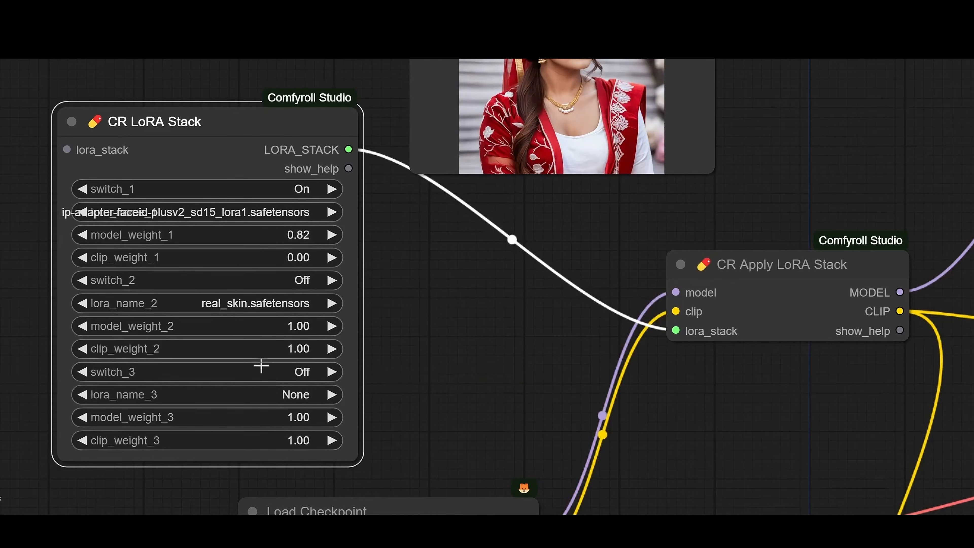
{"action": "left_click", "coordinate": [307, 282]}
{"action": "left_click", "coordinate": [296, 298]}
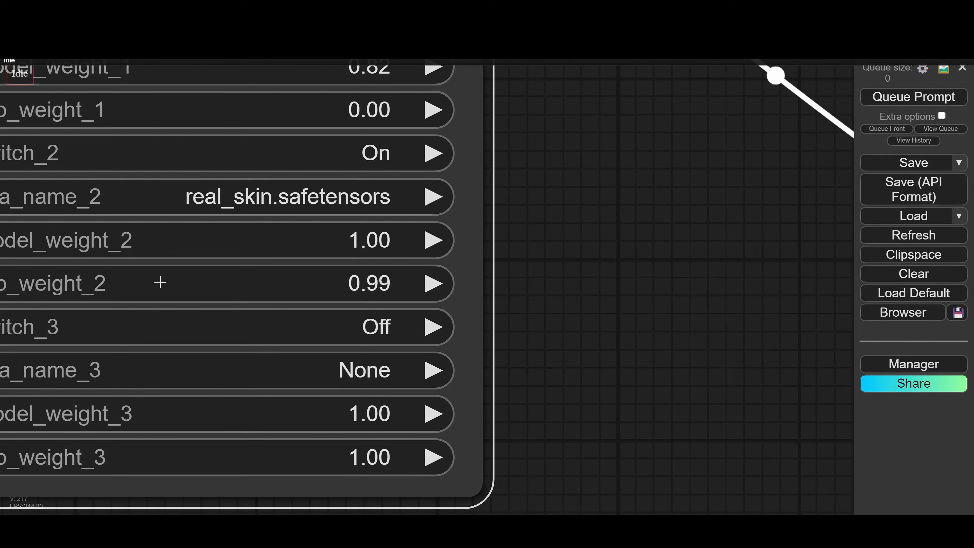
{"action": "scroll", "coordinate": [428, 282], "scroll_direction": "down", "scroll_amount": 10}
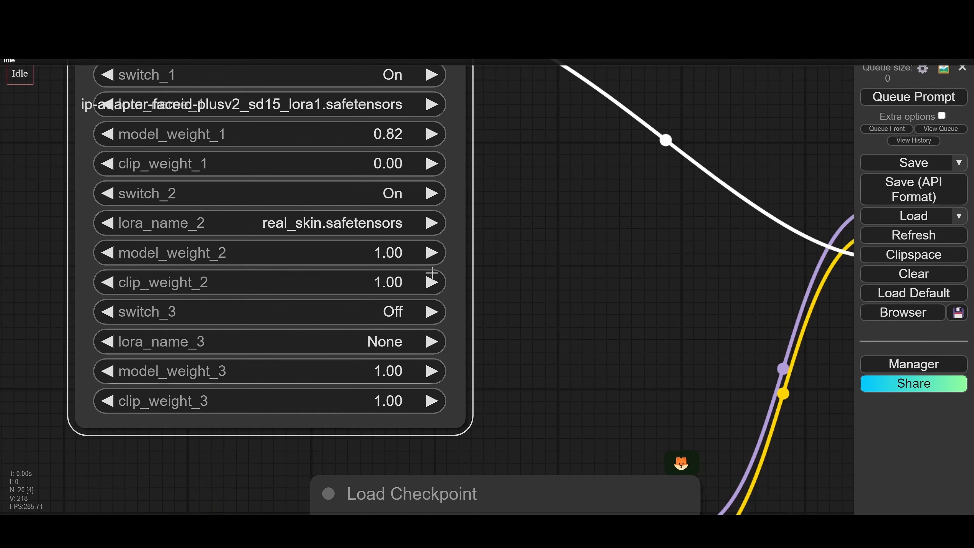
- Queue the prompt with the second LoRA active and inspect the skin detail in the Preview Image result
{"action": "scroll", "coordinate": [351, 274], "scroll_direction": "down", "scroll_amount": 3}
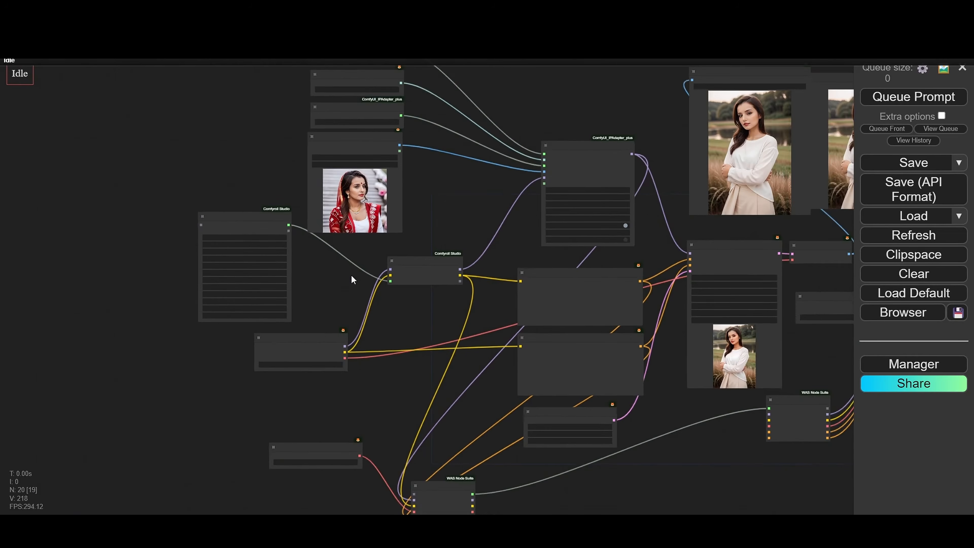
{"action": "left_click", "coordinate": [913, 97]}
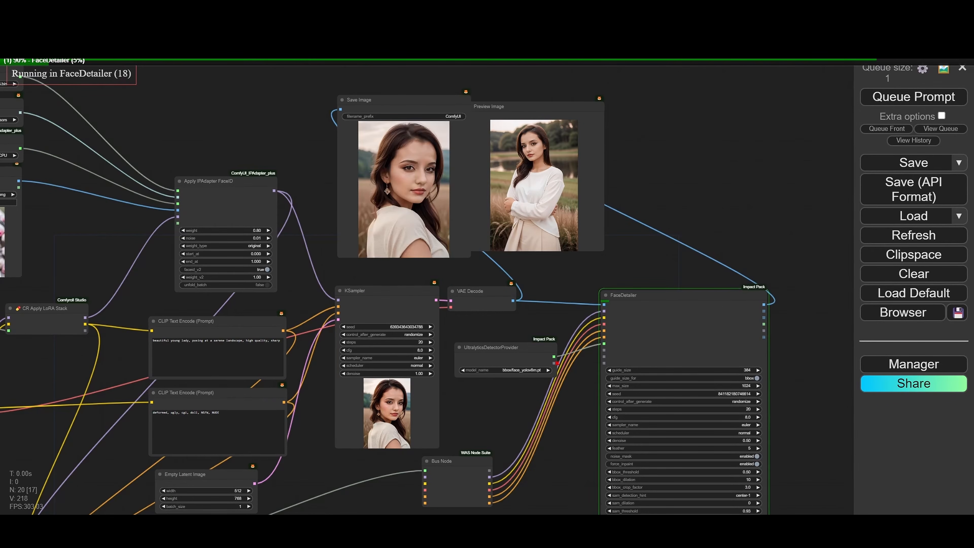
{"action": "scroll", "coordinate": [537, 155], "scroll_direction": "up", "scroll_amount": 15}
{"action": "scroll", "coordinate": [541, 154], "scroll_direction": "down", "scroll_amount": 10}
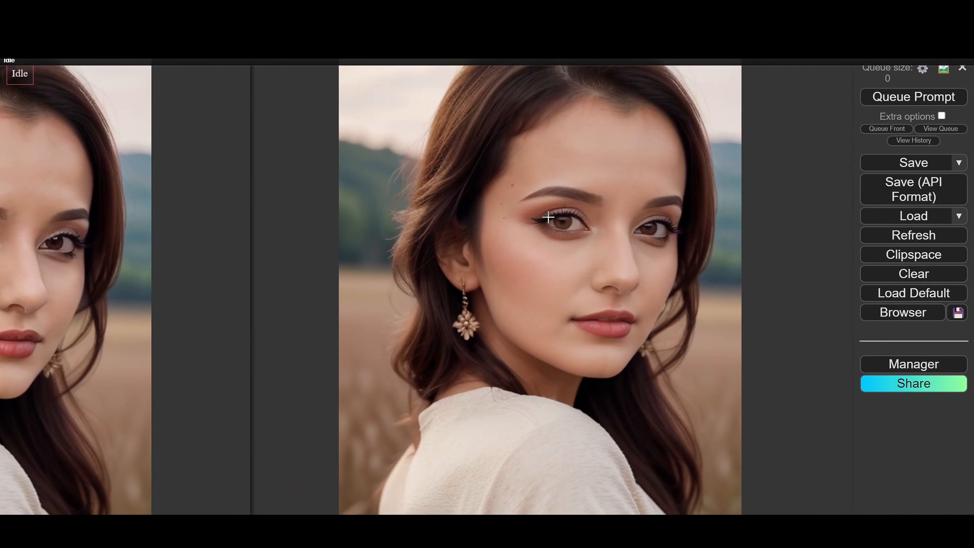
{"action": "scroll", "coordinate": [615, 177], "scroll_direction": "up", "scroll_amount": 4}
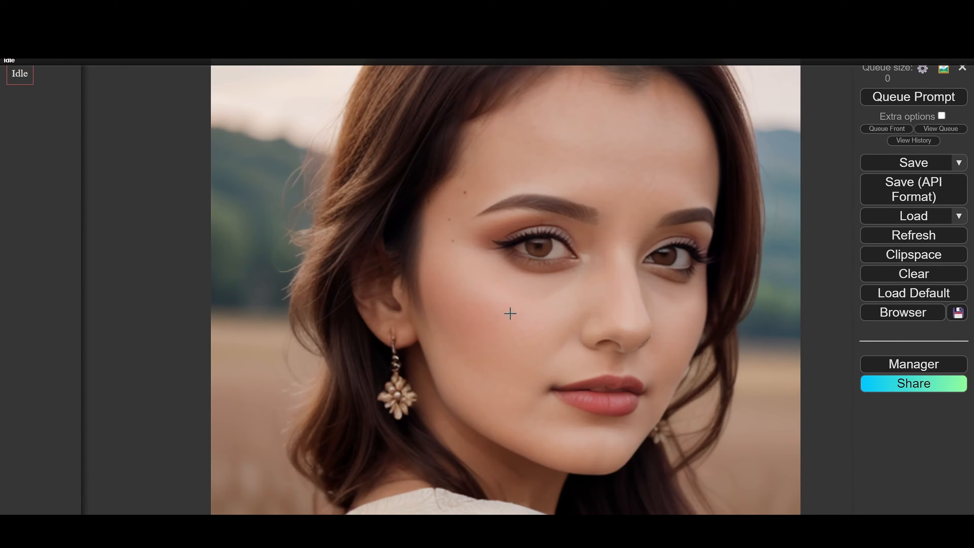
{"action": "scroll", "coordinate": [510, 314], "scroll_direction": "down", "scroll_amount": 5}
{"action": "left_click_drag", "start_coordinate": [389, 322], "coordinate": [514, 322]}
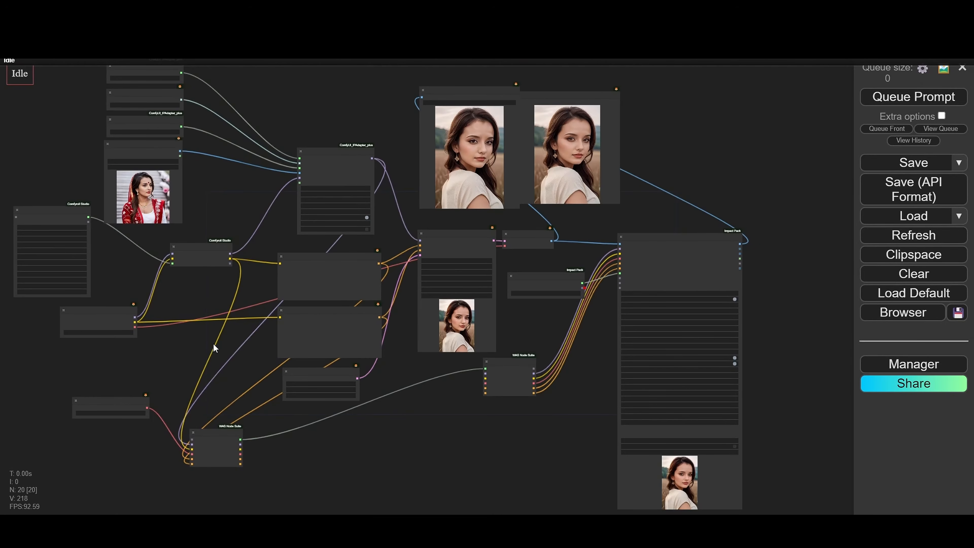
- Set CR LoRA Stack's third LoRA to skin_slider_v10.safetensors
{"action": "left_click_drag", "start_coordinate": [214, 343], "coordinate": [485, 408]}
{"action": "scroll", "coordinate": [337, 315], "scroll_direction": "up", "scroll_amount": 13}
{"action": "left_click_drag", "start_coordinate": [592, 372], "coordinate": [519, 312]}
{"action": "scroll", "coordinate": [537, 310], "scroll_direction": "up", "scroll_amount": 3}
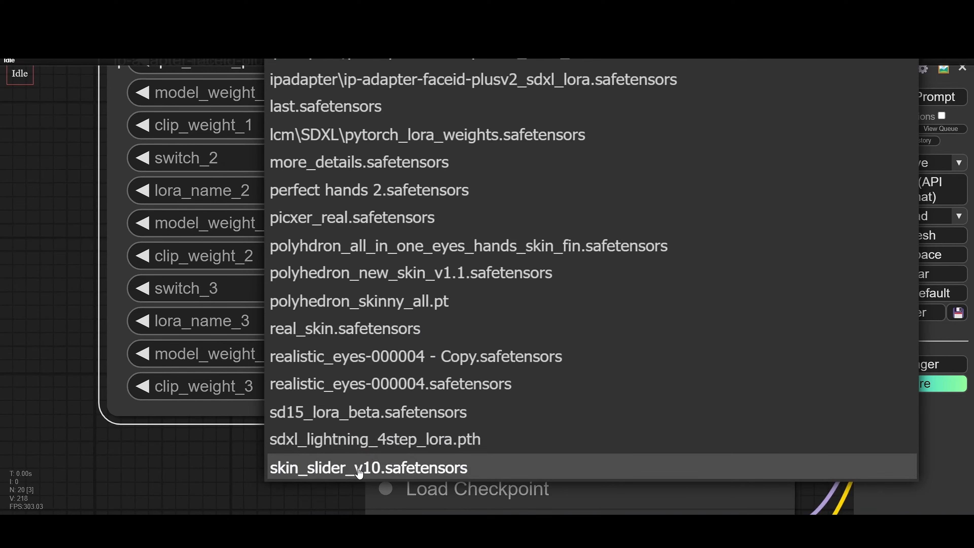
{"action": "left_click", "coordinate": [360, 467]}
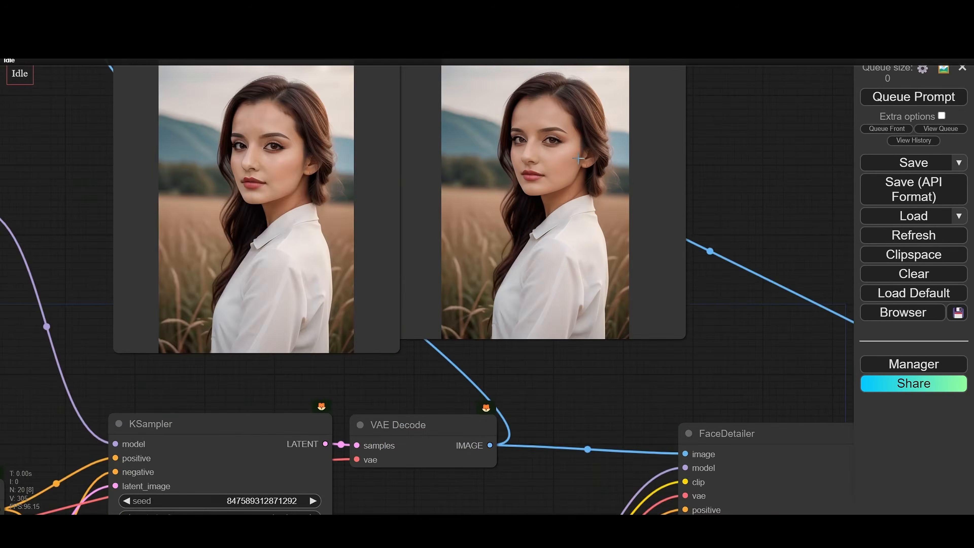
- Examine the detailed face up close, along with the second and third LoRA settings in CR LoRA Stack
{"action": "scroll", "coordinate": [578, 158], "scroll_direction": "up", "scroll_amount": 12}
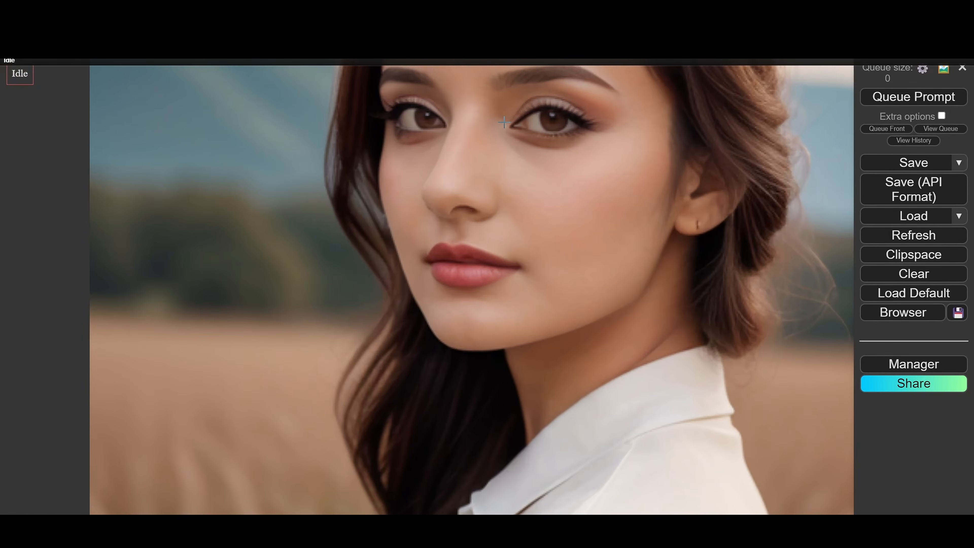
{"action": "scroll", "coordinate": [510, 200], "scroll_direction": "down", "scroll_amount": 3}
{"action": "scroll", "coordinate": [510, 200], "scroll_direction": "up", "scroll_amount": 5}
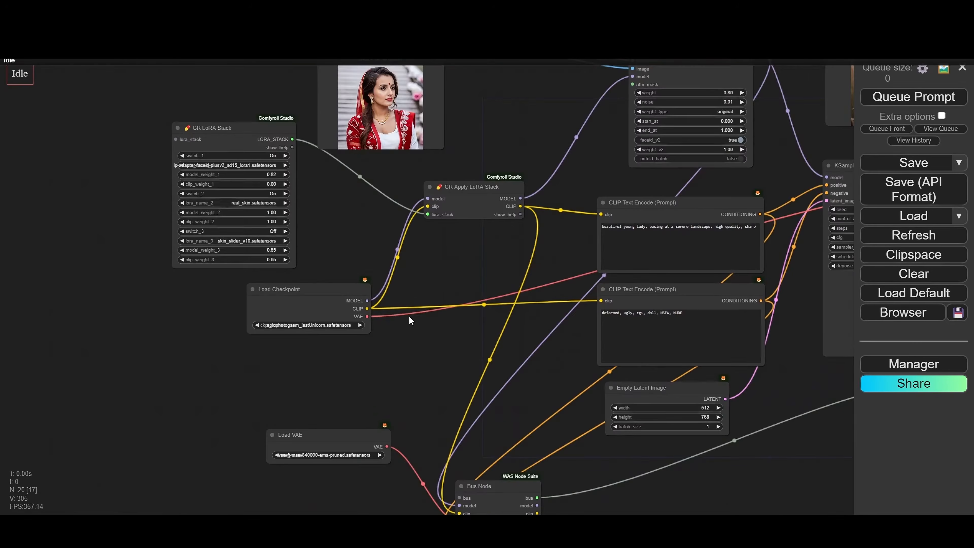
{"action": "scroll", "coordinate": [275, 221], "scroll_direction": "up", "scroll_amount": 10}
{"action": "scroll", "coordinate": [275, 221], "scroll_direction": "up", "scroll_amount": 5}
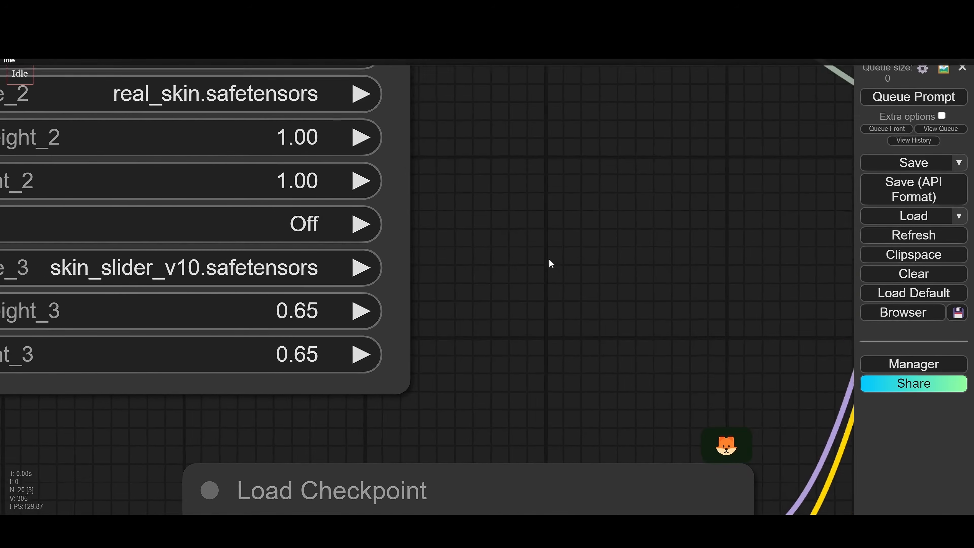
{"action": "left_click_drag", "start_coordinate": [529, 256], "coordinate": [707, 291]}
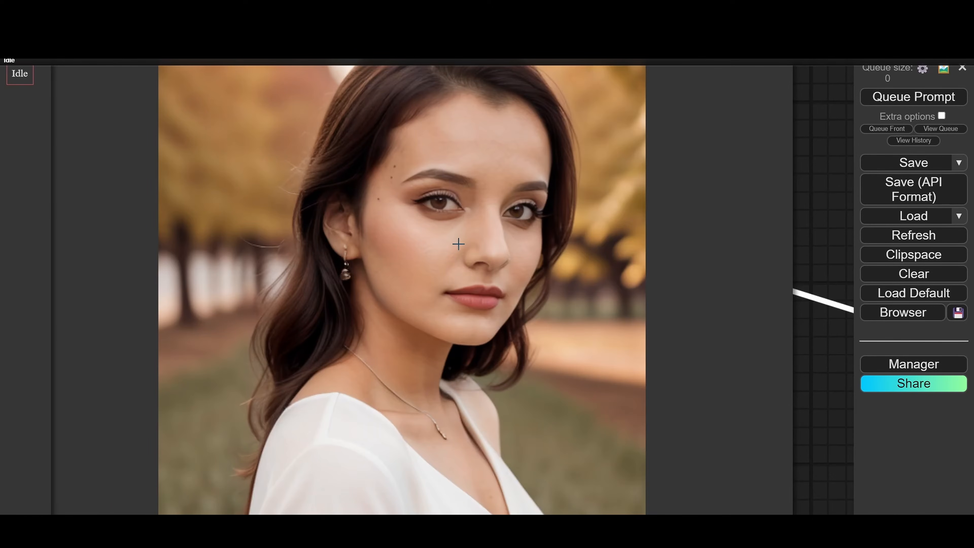
- Compare the autumn portraits in Save Image and Preview Image, and look over the FaceDetailer section
{"action": "scroll", "coordinate": [638, 264], "scroll_direction": "down", "scroll_amount": 14}
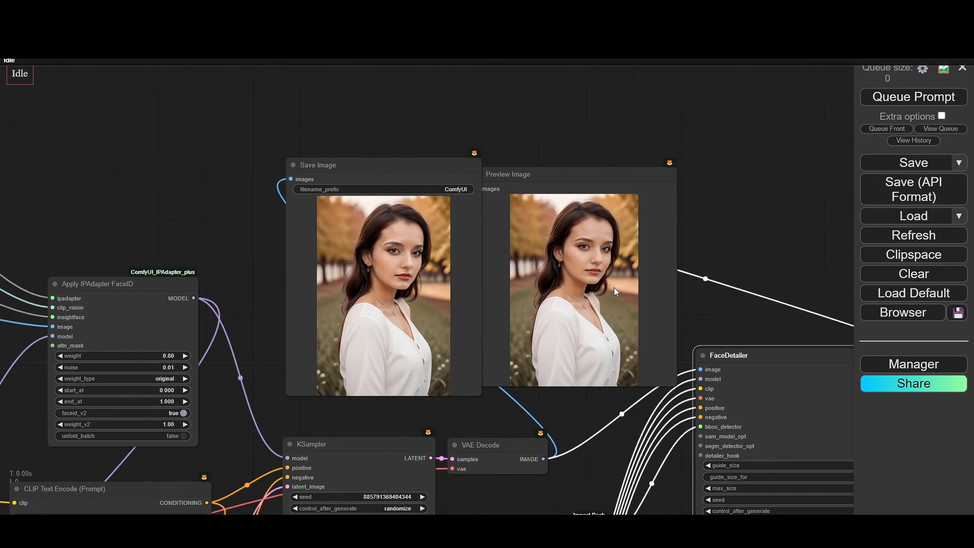
{"action": "scroll", "coordinate": [444, 241], "scroll_direction": "down", "scroll_amount": 1}
{"action": "left_click_drag", "start_coordinate": [728, 320], "coordinate": [354, 207]}
{"action": "scroll", "coordinate": [444, 240], "scroll_direction": "down", "scroll_amount": 3}
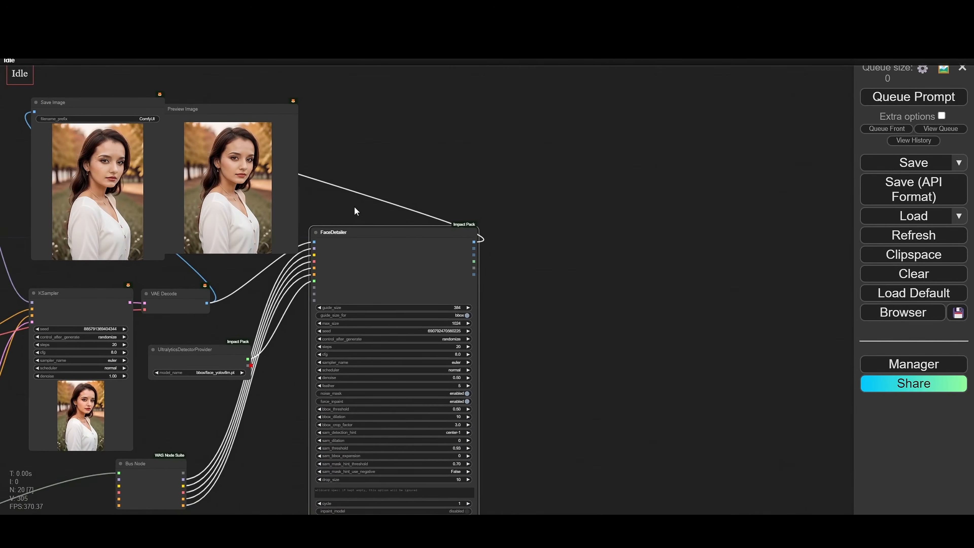
- Add a VAE Encode node to the right of FaceDetailer, fed by FaceDetailer's image output
{"action": "scroll", "coordinate": [354, 207], "scroll_direction": "up", "scroll_amount": 1}
{"action": "left_click_drag", "start_coordinate": [518, 274], "coordinate": [455, 270]}
{"action": "scroll", "coordinate": [435, 250], "scroll_direction": "up", "scroll_amount": 5}
{"action": "scroll", "coordinate": [435, 251], "scroll_direction": "up", "scroll_amount": 1}
{"action": "left_click_drag", "start_coordinate": [413, 242], "coordinate": [484, 247]}
{"action": "left_click", "coordinate": [496, 79]}
- Duplicate the first KSampler to the right of VAE Encode and link VAE Encode's LATENT output to the copy's latent_image input
{"action": "scroll", "coordinate": [400, 358], "scroll_direction": "down", "scroll_amount": 2}
{"action": "left_click_drag", "start_coordinate": [589, 370], "coordinate": [499, 308]}
{"action": "scroll", "coordinate": [441, 288], "scroll_direction": "down", "scroll_amount": 2}
{"action": "scroll", "coordinate": [498, 309], "scroll_direction": "down", "scroll_amount": 2}
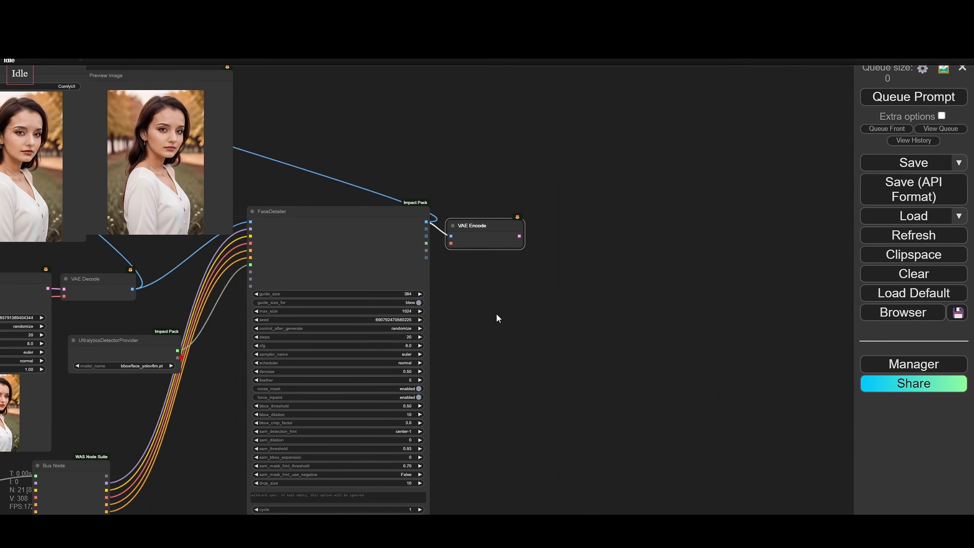
{"action": "scroll", "coordinate": [496, 312], "scroll_direction": "down", "scroll_amount": 1}
{"action": "mouse_move", "coordinate": [51, 295]}
{"action": "left_mouse_down", "text": "alt"}
{"action": "mouse_move", "coordinate": [607, 254]}
{"action": "mouse_move", "coordinate": [599, 252]}
{"action": "left_mouse_up", "text": "alt"}
{"action": "scroll", "coordinate": [484, 302], "scroll_direction": "up", "scroll_amount": 6}
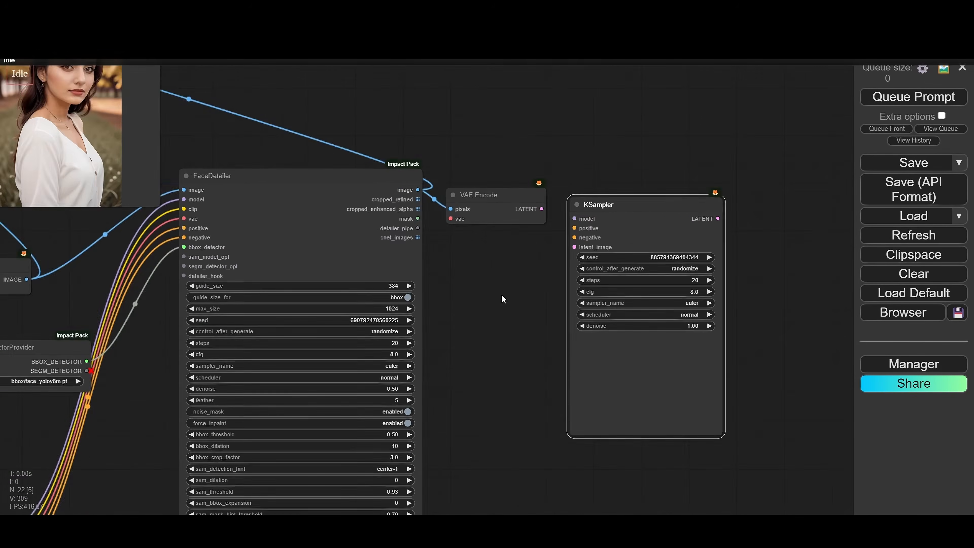
{"action": "left_click_drag", "start_coordinate": [638, 191], "coordinate": [639, 168]}
{"action": "left_click_drag", "start_coordinate": [549, 192], "coordinate": [589, 215]}
- Connect VAE Encode's vae input to the vae output of the Bus Node below the first KSampler
{"action": "scroll", "coordinate": [606, 269], "scroll_direction": "down", "scroll_amount": 8}
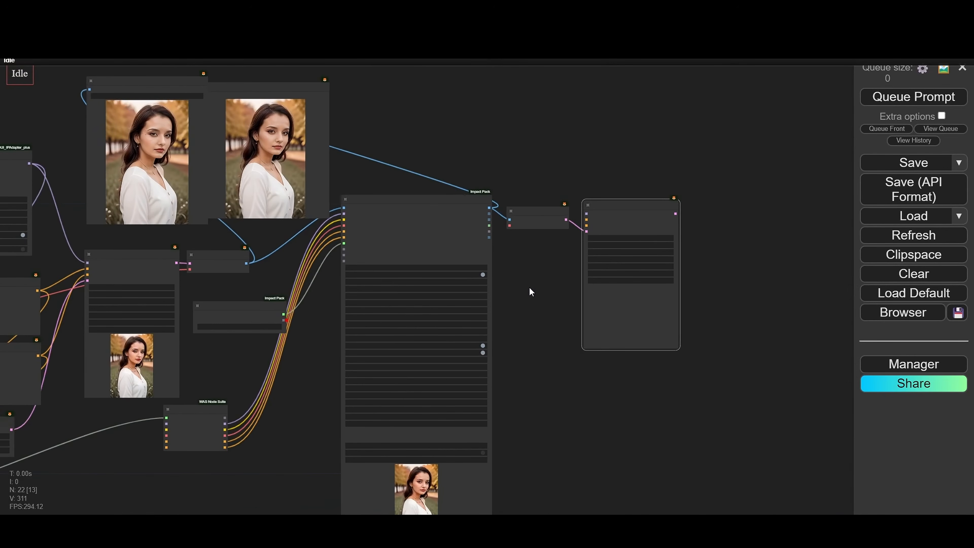
{"action": "left_click_drag", "start_coordinate": [639, 268], "coordinate": [499, 318]}
{"action": "scroll", "coordinate": [516, 293], "scroll_direction": "up", "scroll_amount": 10}
{"action": "scroll", "coordinate": [485, 281], "scroll_direction": "down", "scroll_amount": 6}
{"action": "left_click_drag", "start_coordinate": [485, 281], "coordinate": [498, 362]}
{"action": "scroll", "coordinate": [479, 399], "scroll_direction": "down", "scroll_amount": 1}
{"action": "left_click_drag", "start_coordinate": [479, 399], "coordinate": [636, 246]}
{"action": "scroll", "coordinate": [636, 246], "scroll_direction": "up", "scroll_amount": 3}
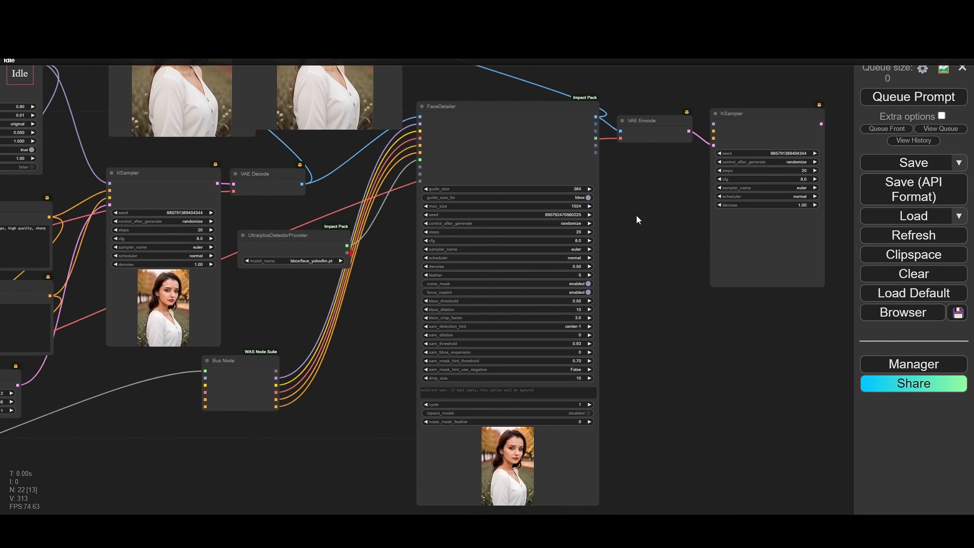
{"action": "left_click_drag", "start_coordinate": [631, 161], "coordinate": [669, 127]}
{"action": "left_click_drag", "start_coordinate": [657, 90], "coordinate": [640, 112]}
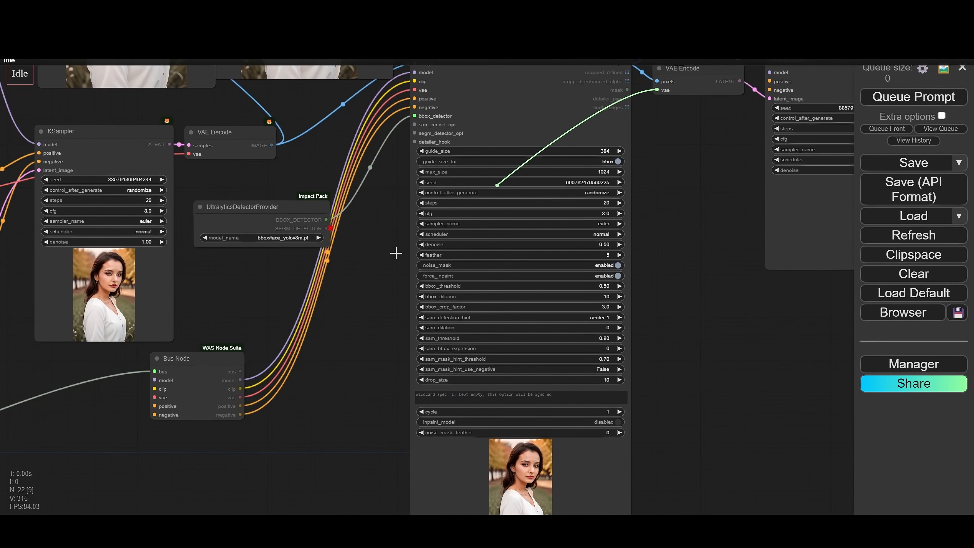
- Connect the second KSampler's model, positive and negative inputs to the matching Bus Node outputs
{"action": "left_click_drag", "start_coordinate": [716, 164], "coordinate": [720, 195]}
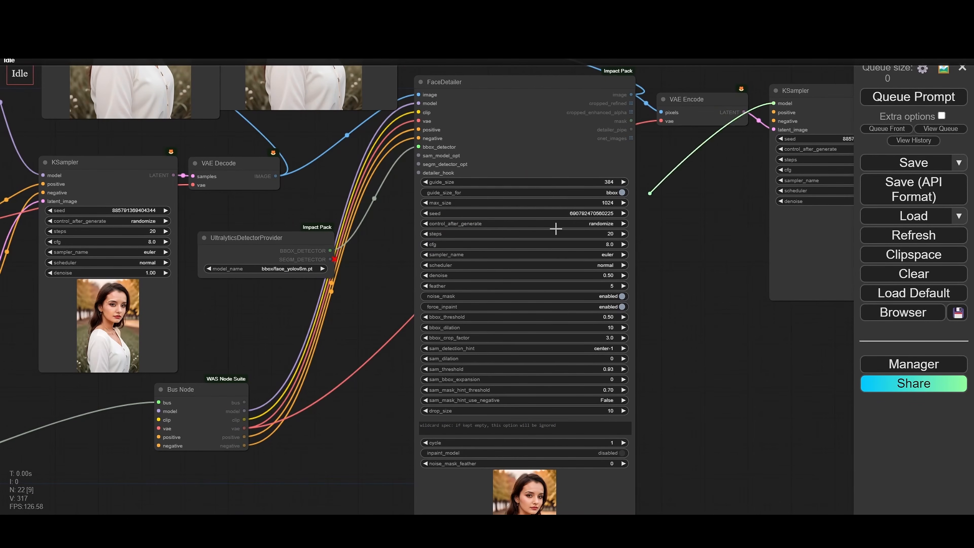
{"action": "left_click_drag", "start_coordinate": [255, 416], "coordinate": [244, 445]}
{"action": "scroll", "coordinate": [730, 209], "scroll_direction": "down", "scroll_amount": 2}
{"action": "left_click_drag", "start_coordinate": [731, 209], "coordinate": [526, 288]}
- Add a VAE Decode node to the second KSampler's LATENT output and connect its vae input to the Bus Node
{"action": "scroll", "coordinate": [793, 223], "scroll_direction": "up", "scroll_amount": 6}
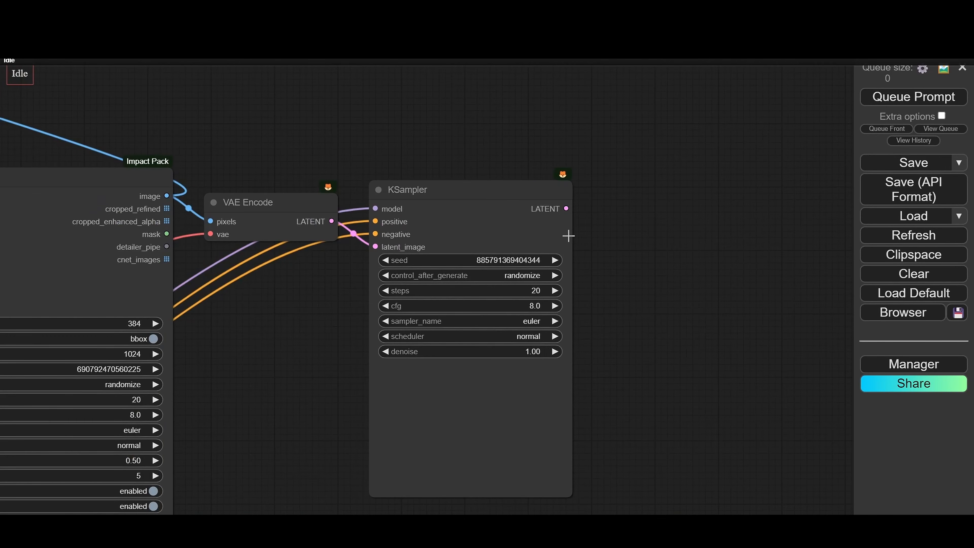
{"action": "left_click_drag", "start_coordinate": [566, 208], "coordinate": [608, 238]}
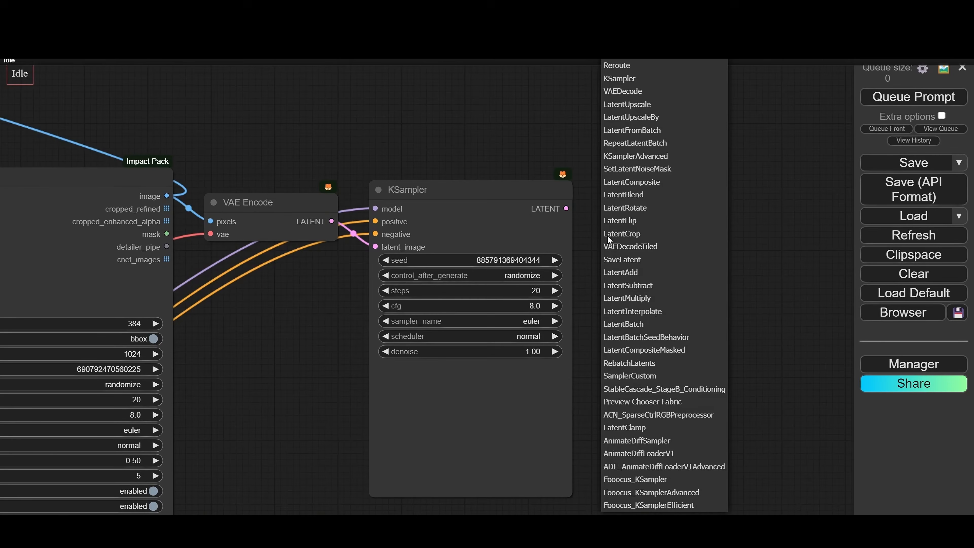
{"action": "left_click", "coordinate": [647, 93]}
{"action": "scroll", "coordinate": [750, 211], "scroll_direction": "down", "scroll_amount": 5}
{"action": "scroll", "coordinate": [763, 217], "scroll_direction": "up", "scroll_amount": 3}
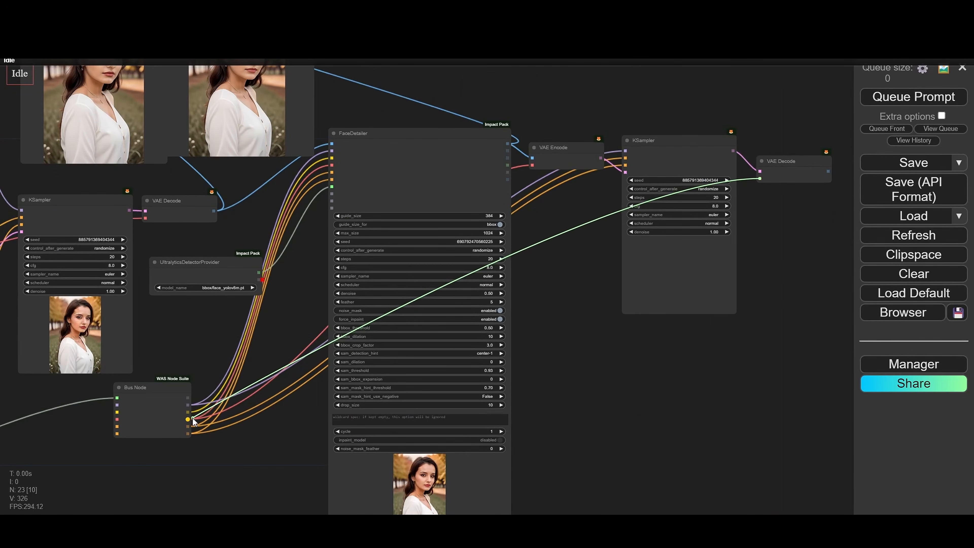
{"action": "scroll", "coordinate": [605, 279], "scroll_direction": "down", "scroll_amount": 1}
- Add a Preview Image node to the second VAE Decode's output, then place it above FaceDetailer and enlarge it
{"action": "scroll", "coordinate": [642, 230], "scroll_direction": "up", "scroll_amount": 3}
{"action": "left_click_drag", "start_coordinate": [642, 227], "coordinate": [686, 251]}
{"action": "left_click", "coordinate": [706, 120]}
{"action": "scroll", "coordinate": [592, 313], "scroll_direction": "down", "scroll_amount": 5}
{"action": "left_click_drag", "start_coordinate": [592, 313], "coordinate": [770, 343]}
{"action": "left_click_drag", "start_coordinate": [837, 308], "coordinate": [366, 138]}
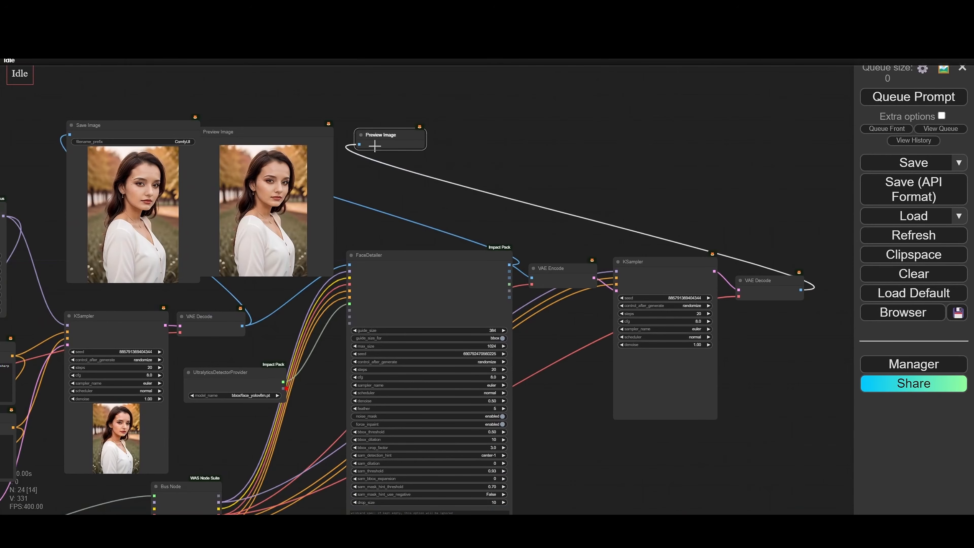
{"action": "left_click_drag", "start_coordinate": [423, 157], "coordinate": [477, 244]}
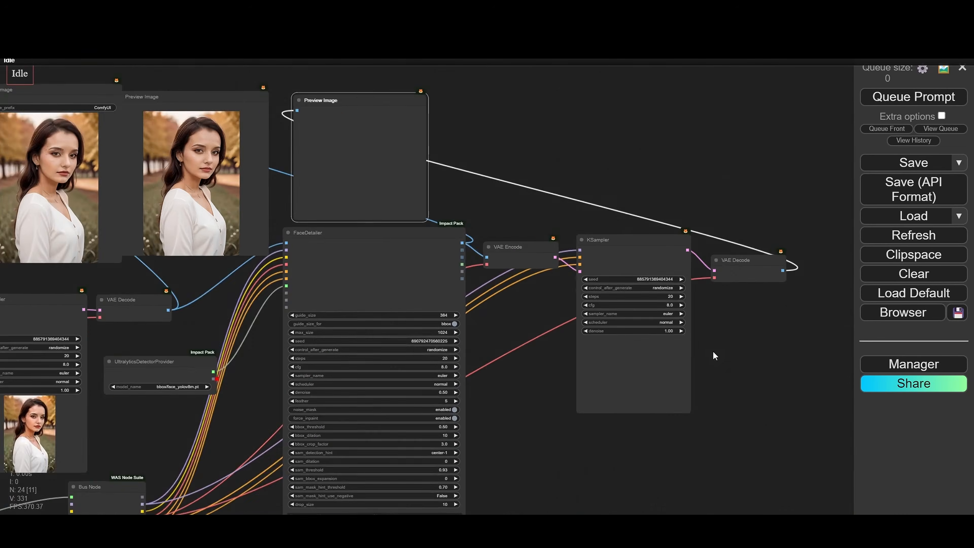
- Set the second KSampler's denoise to 0.35
{"action": "scroll", "coordinate": [713, 351], "scroll_direction": "up", "scroll_amount": 10}
{"action": "left_click_drag", "start_coordinate": [621, 305], "coordinate": [615, 306]}
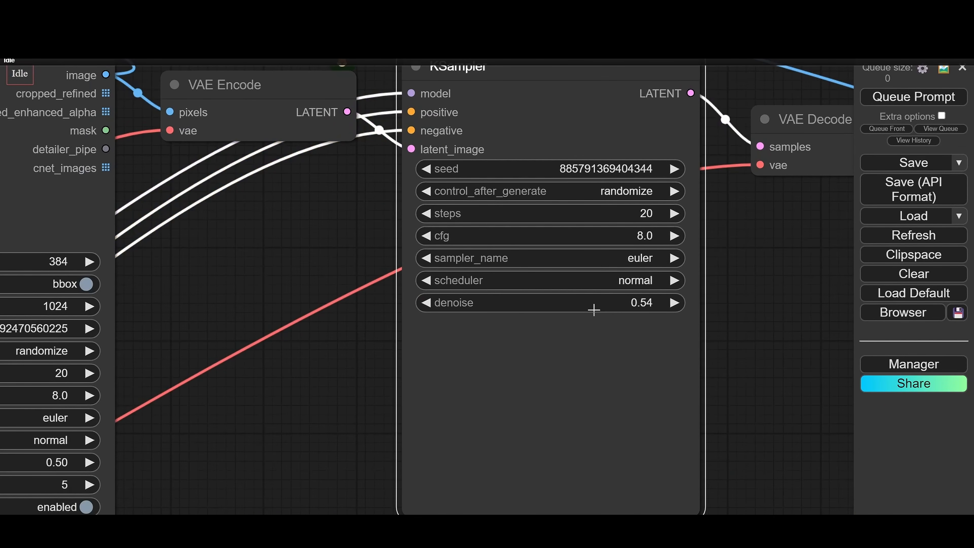
{"action": "left_click", "coordinate": [431, 304]}
{"action": "scroll", "coordinate": [442, 305], "scroll_direction": "down", "scroll_amount": 6}
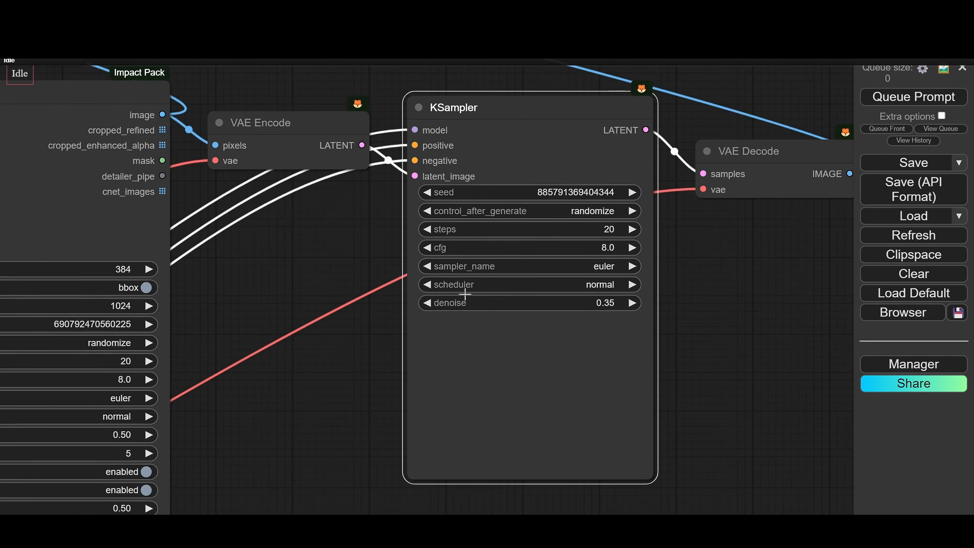
- Add a Global Sampler (Inspire) node and place it between FaceDetailer and the second KSampler
{"action": "scroll", "coordinate": [322, 349], "scroll_direction": "down", "scroll_amount": 2}
{"action": "left_click_drag", "start_coordinate": [322, 349], "coordinate": [479, 284]}
{"action": "scroll", "coordinate": [563, 314], "scroll_direction": "down", "scroll_amount": 1}
{"action": "scroll", "coordinate": [562, 312], "scroll_direction": "down", "scroll_amount": 2}
{"action": "scroll", "coordinate": [580, 235], "scroll_direction": "up", "scroll_amount": 6}
{"action": "scroll", "coordinate": [479, 284], "scroll_direction": "down", "scroll_amount": 1}
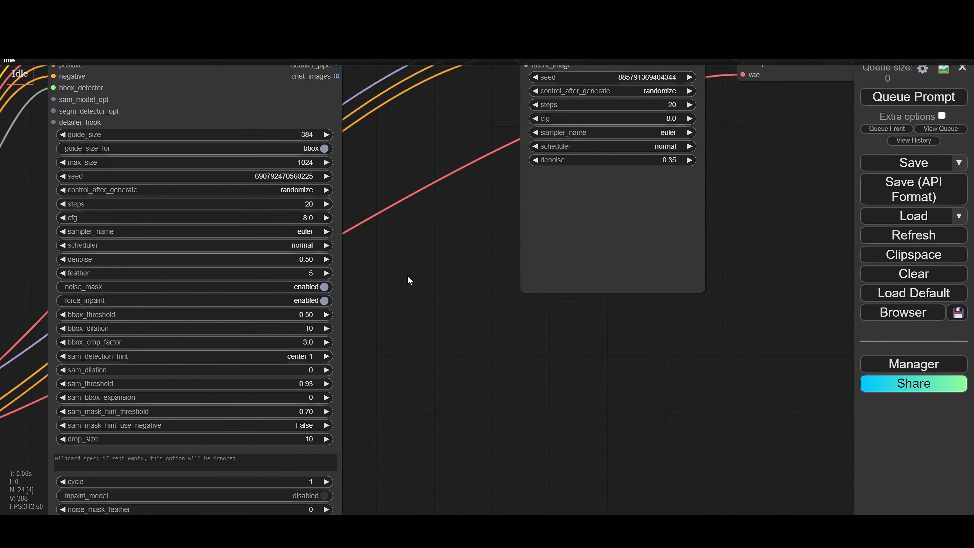
{"action": "double_click", "coordinate": [408, 275]}
{"action": "type", "text": "glo"}
{"action": "left_click", "coordinate": [419, 311]}
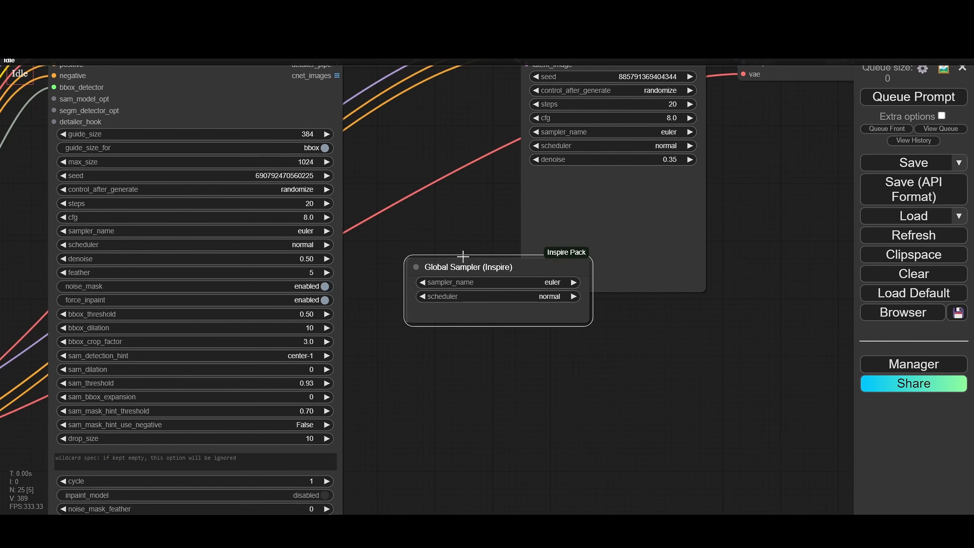
{"action": "left_click_drag", "start_coordinate": [472, 263], "coordinate": [398, 211]}
- Set Global Sampler's sampler_name to dpmpp_2m and scheduler to karras, and move the node below the second KSampler
{"action": "scroll", "coordinate": [399, 212], "scroll_direction": "up", "scroll_amount": 3}
{"action": "left_click", "coordinate": [501, 241]}
{"action": "left_click", "coordinate": [531, 398]}
{"action": "left_click", "coordinate": [510, 260]}
{"action": "left_click", "coordinate": [510, 277]}
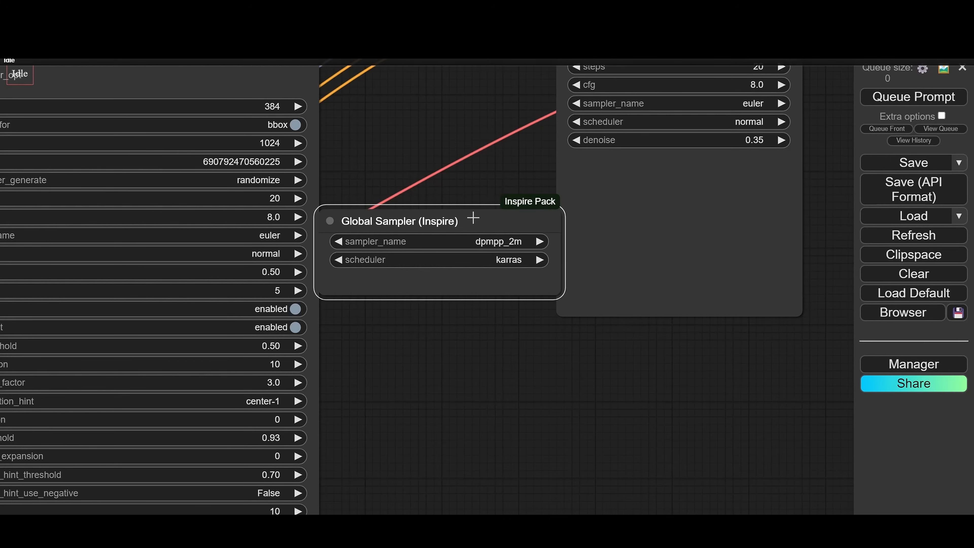
{"action": "left_click_drag", "start_coordinate": [474, 218], "coordinate": [514, 342]}
- Queue the prompt with the second sampling pass included, and move FaceDetailer slightly lower
{"action": "scroll", "coordinate": [478, 235], "scroll_direction": "down", "scroll_amount": 12}
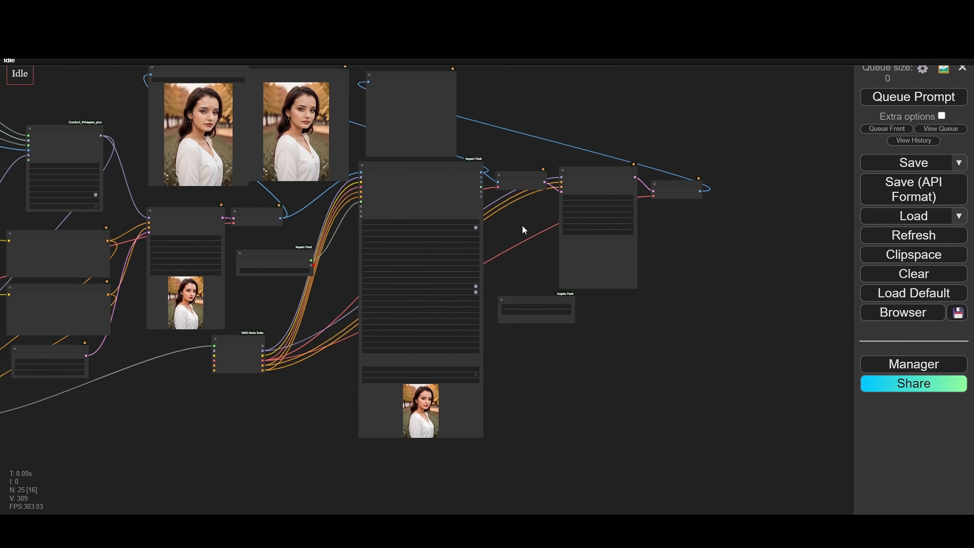
{"action": "left_click_drag", "start_coordinate": [523, 225], "coordinate": [600, 249]}
{"action": "left_click", "coordinate": [888, 99]}
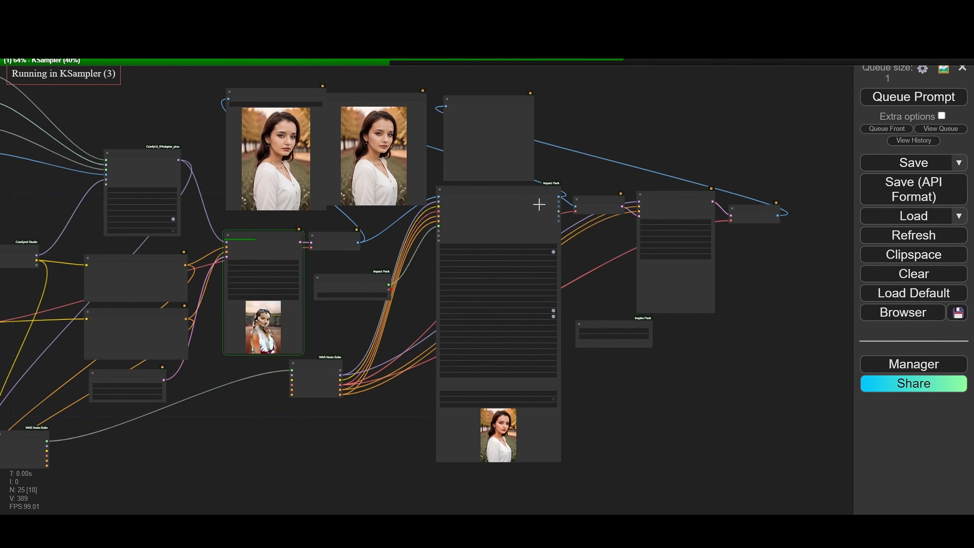
{"action": "left_click_drag", "start_coordinate": [491, 192], "coordinate": [494, 224]}
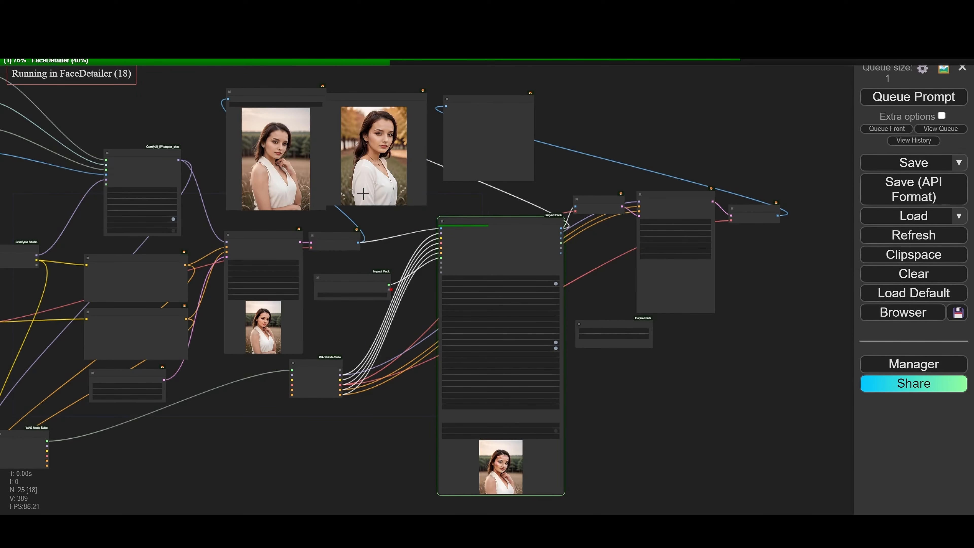
- Examine the face in the new field portraits up close in Save Image and the first Preview Image
{"action": "scroll", "coordinate": [357, 194], "scroll_direction": "up", "scroll_amount": 12}
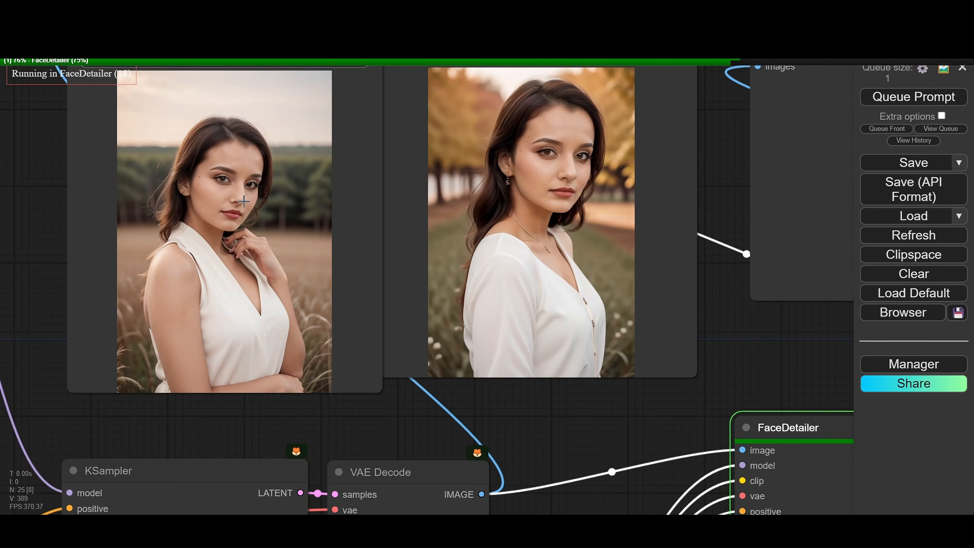
{"action": "scroll", "coordinate": [242, 199], "scroll_direction": "up", "scroll_amount": 7}
{"action": "scroll", "coordinate": [287, 209], "scroll_direction": "down", "scroll_amount": 8}
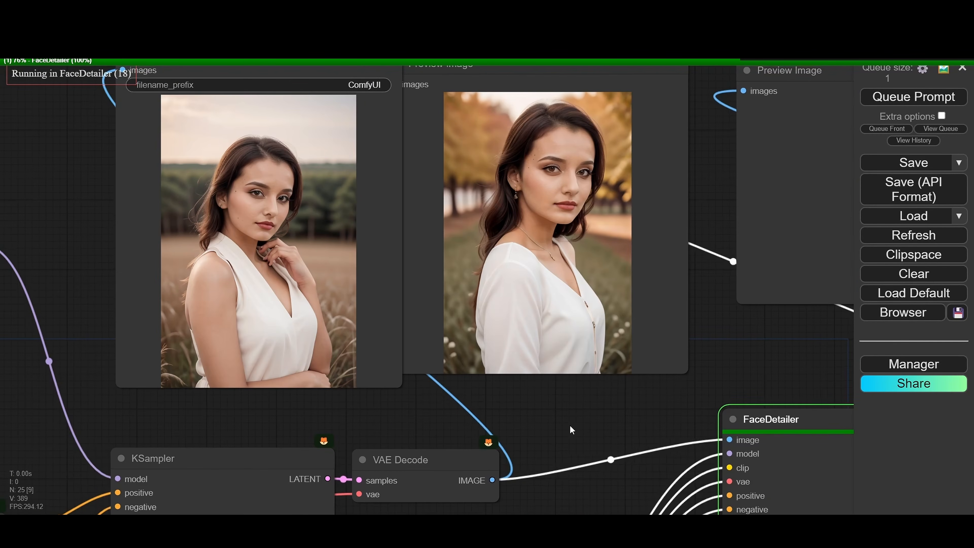
{"action": "left_click_drag", "start_coordinate": [574, 429], "coordinate": [492, 440]}
{"action": "scroll", "coordinate": [487, 194], "scroll_direction": "up", "scroll_amount": 9}
{"action": "scroll", "coordinate": [472, 190], "scroll_direction": "up", "scroll_amount": 2}
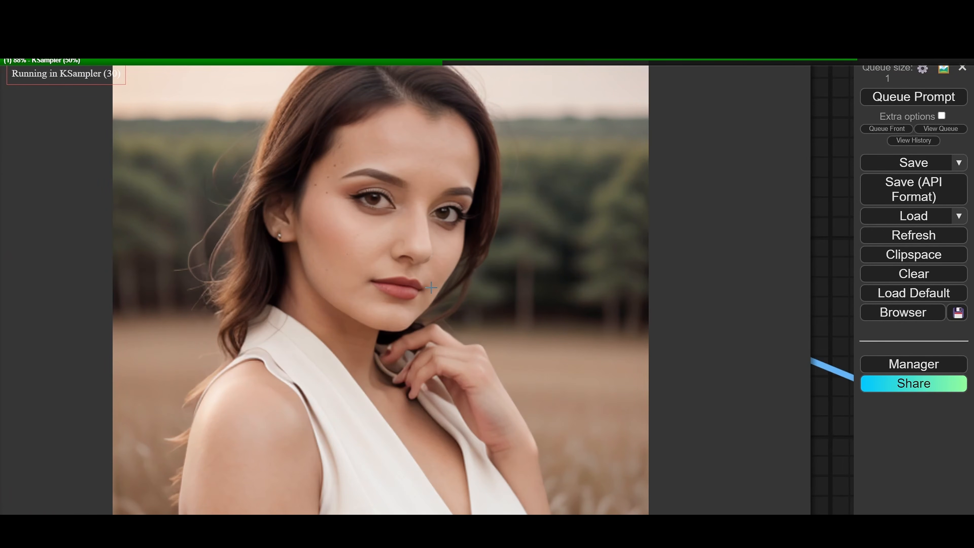
{"action": "scroll", "coordinate": [432, 287], "scroll_direction": "down", "scroll_amount": 15}
- Inspect the second-pass result up close and move its Preview Image node against the FaceDetailer preview for comparison
{"action": "left_click_drag", "start_coordinate": [584, 359], "coordinate": [441, 283]}
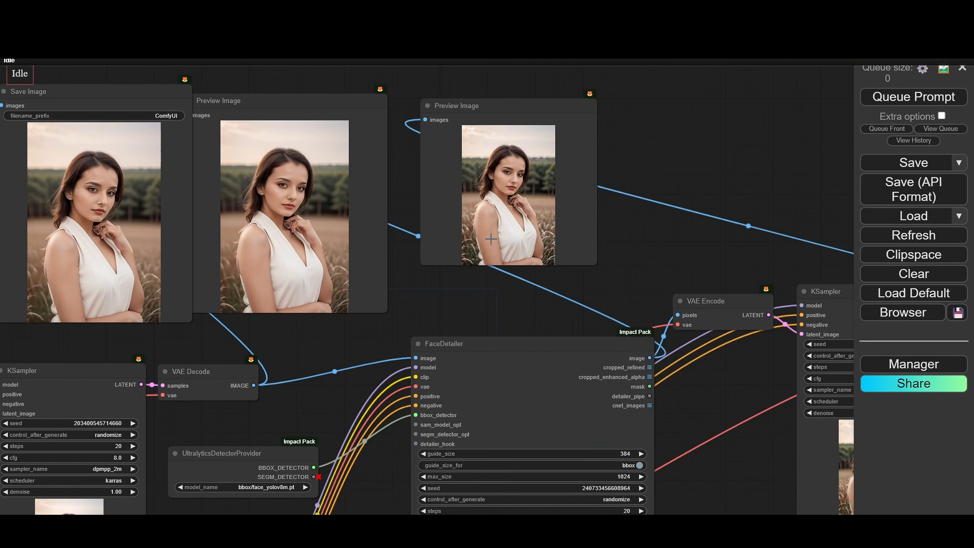
{"action": "scroll", "coordinate": [510, 189], "scroll_direction": "up", "scroll_amount": 12}
{"action": "scroll", "coordinate": [527, 147], "scroll_direction": "up", "scroll_amount": 7}
{"action": "scroll", "coordinate": [519, 190], "scroll_direction": "down", "scroll_amount": 12}
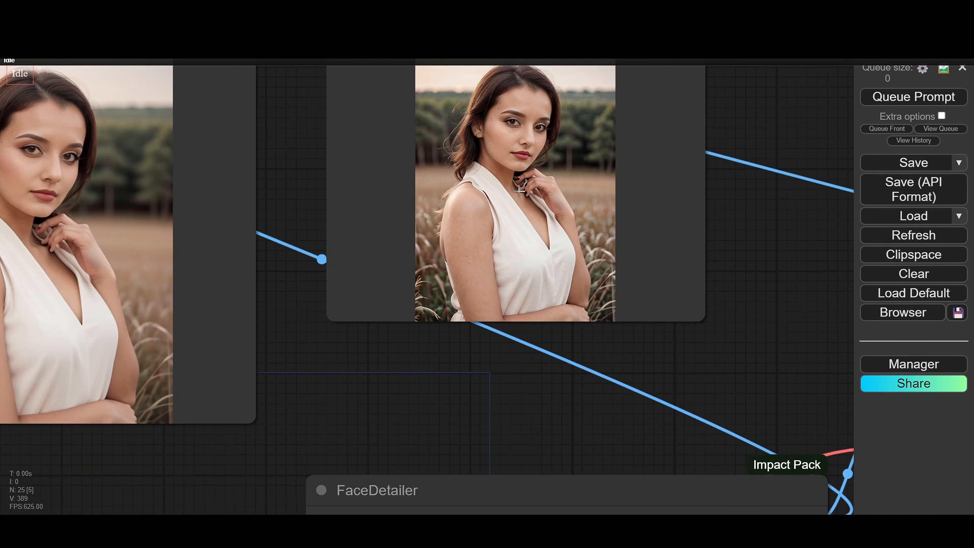
{"action": "scroll", "coordinate": [518, 190], "scroll_direction": "down", "scroll_amount": 6}
{"action": "left_click_drag", "start_coordinate": [446, 73], "coordinate": [291, 100]}
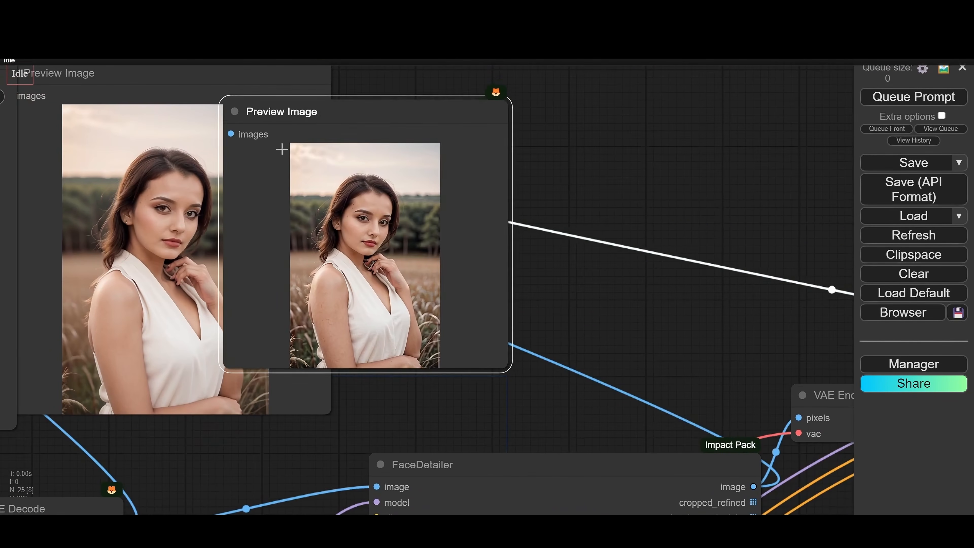
- Compare the face, arm skin and background detail between the FaceDetailer preview and the second-pass preview
{"action": "scroll", "coordinate": [289, 265], "scroll_direction": "up", "scroll_amount": 9}
{"action": "scroll", "coordinate": [289, 265], "scroll_direction": "down", "scroll_amount": 4}
{"action": "scroll", "coordinate": [290, 264], "scroll_direction": "up", "scroll_amount": 4}
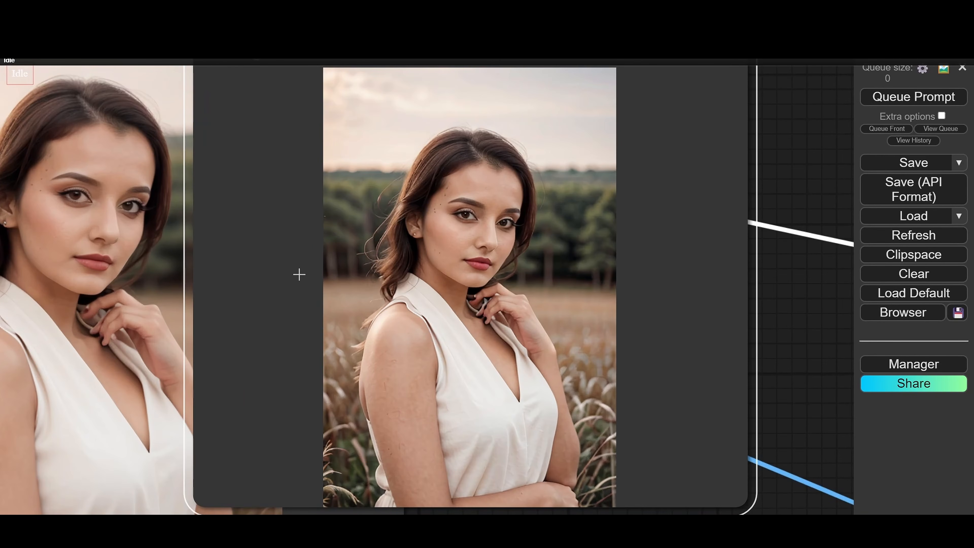
{"action": "scroll", "coordinate": [224, 318], "scroll_direction": "up", "scroll_amount": 1}
{"action": "scroll", "coordinate": [222, 318], "scroll_direction": "down", "scroll_amount": 5}
{"action": "scroll", "coordinate": [221, 317], "scroll_direction": "up", "scroll_amount": 4}
{"action": "left_click_drag", "start_coordinate": [224, 311], "coordinate": [292, 253]}
{"action": "scroll", "coordinate": [483, 370], "scroll_direction": "up", "scroll_amount": 6}
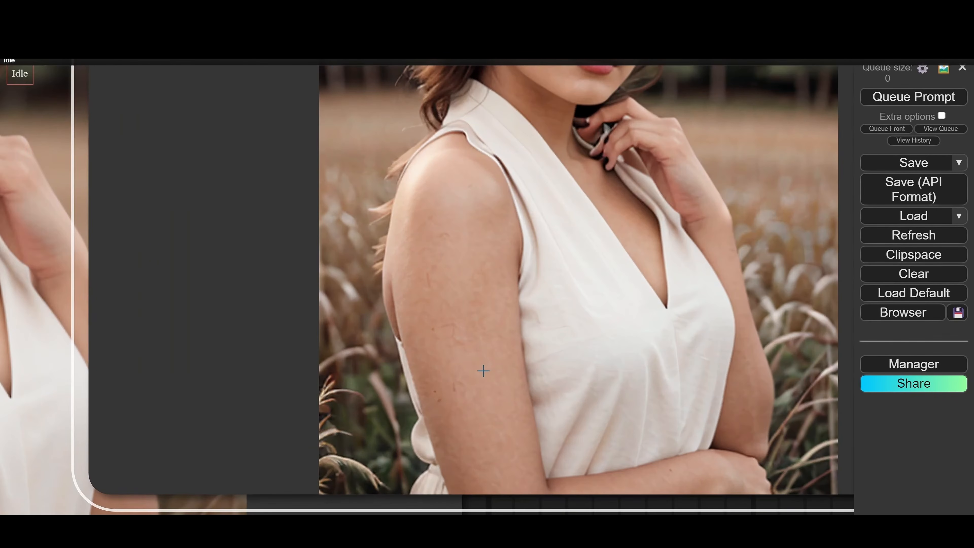
{"action": "scroll", "coordinate": [623, 232], "scroll_direction": "down", "scroll_amount": 4}
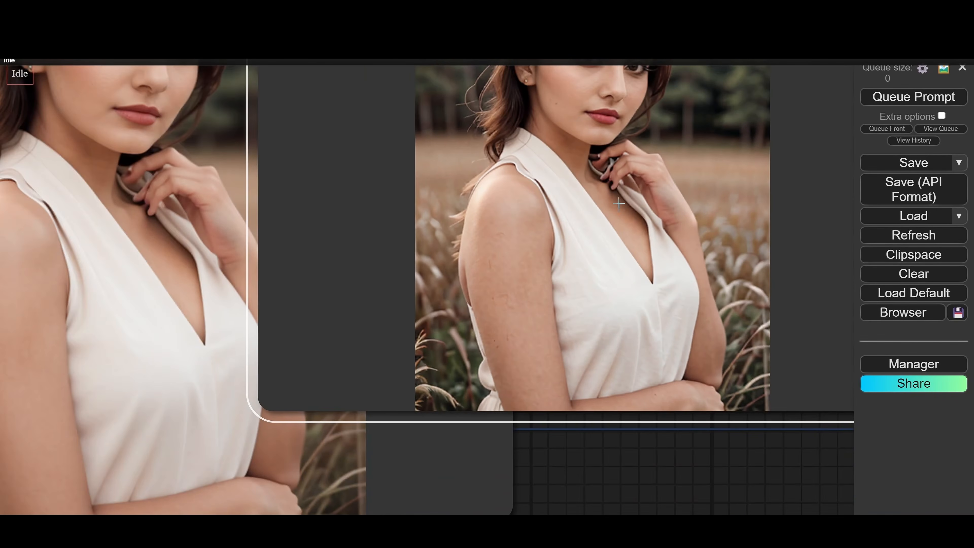
{"action": "scroll", "coordinate": [564, 310], "scroll_direction": "down", "scroll_amount": 2}
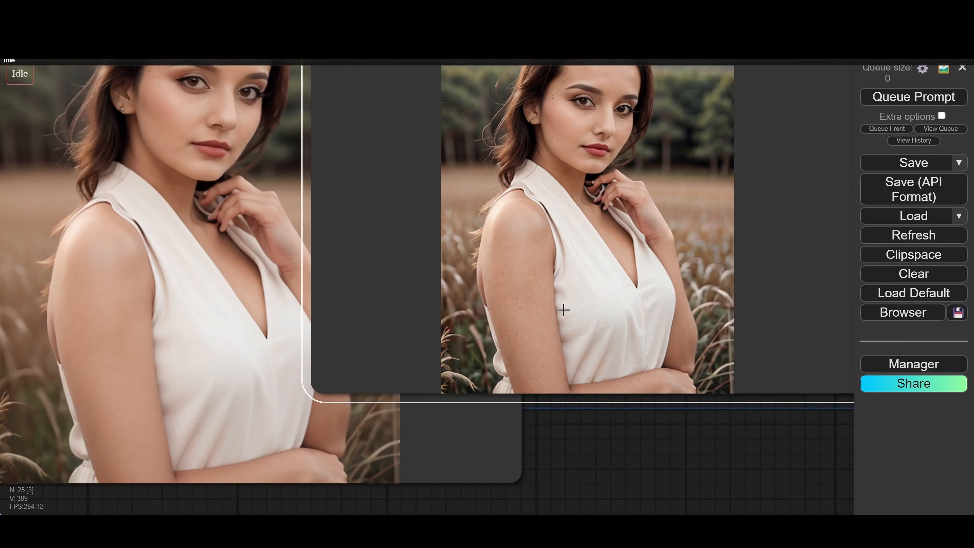
{"action": "scroll", "coordinate": [614, 139], "scroll_direction": "down", "scroll_amount": 1}
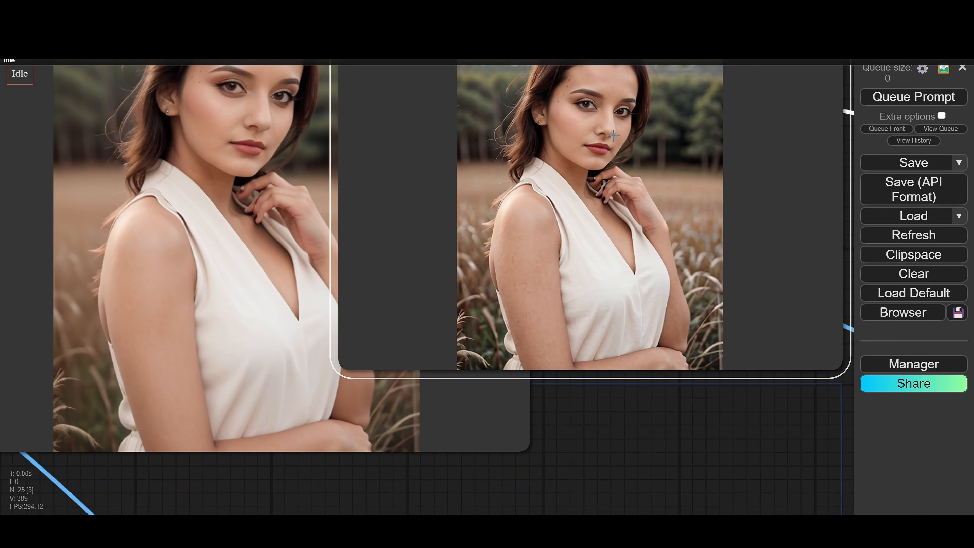